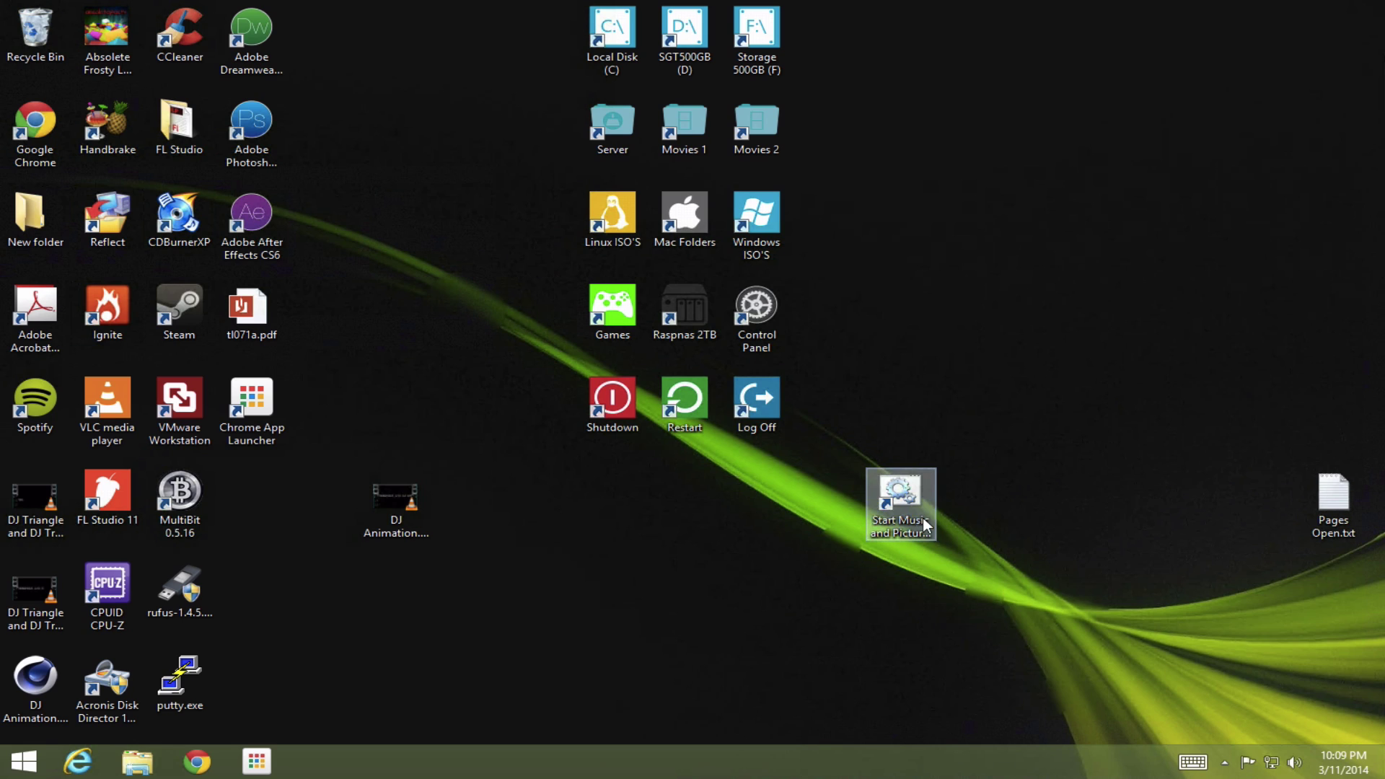
# Step: Drag the 'Start Music and Pictures' shortcut up beside the Movies 2 desktop icon
pyautogui.moveTo(922, 519); pyautogui.dragTo(912, 163)
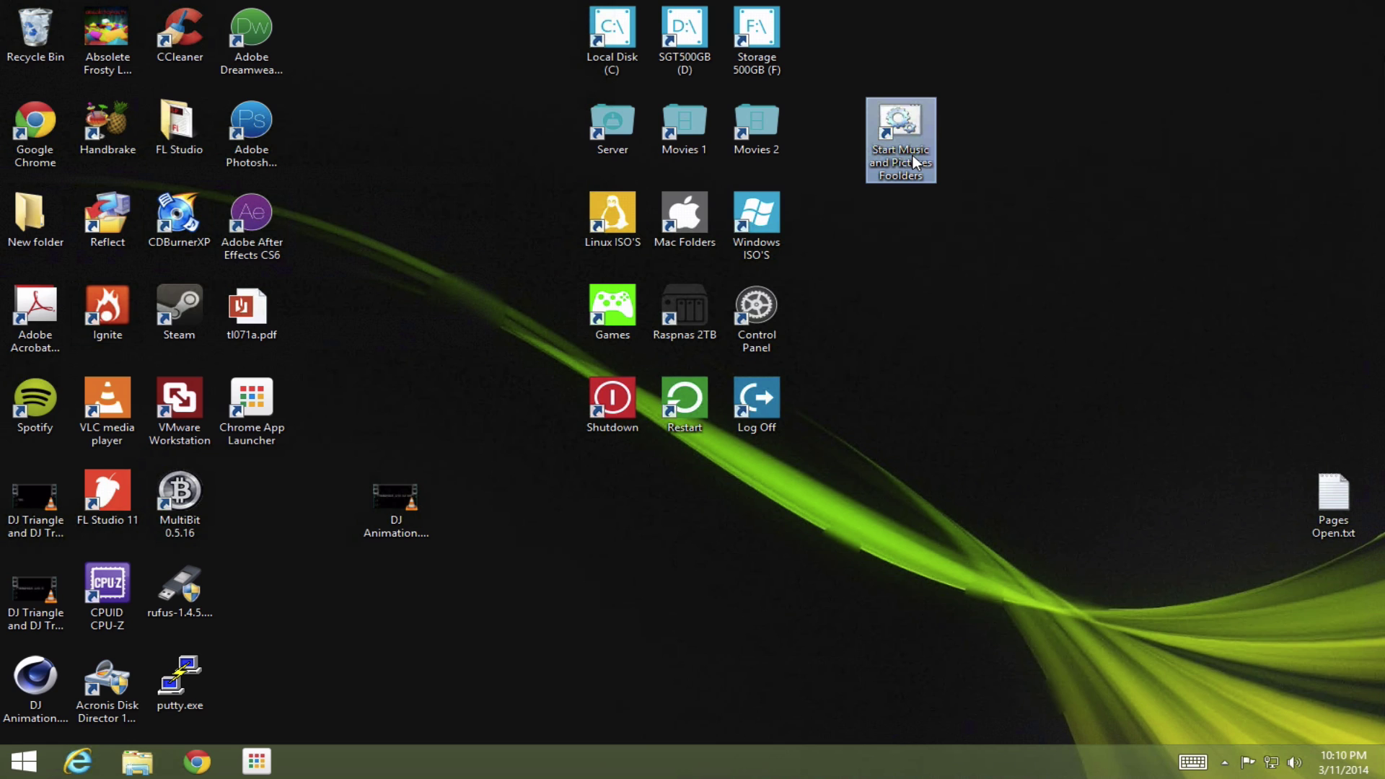
pyautogui.doubleClick(907, 158)
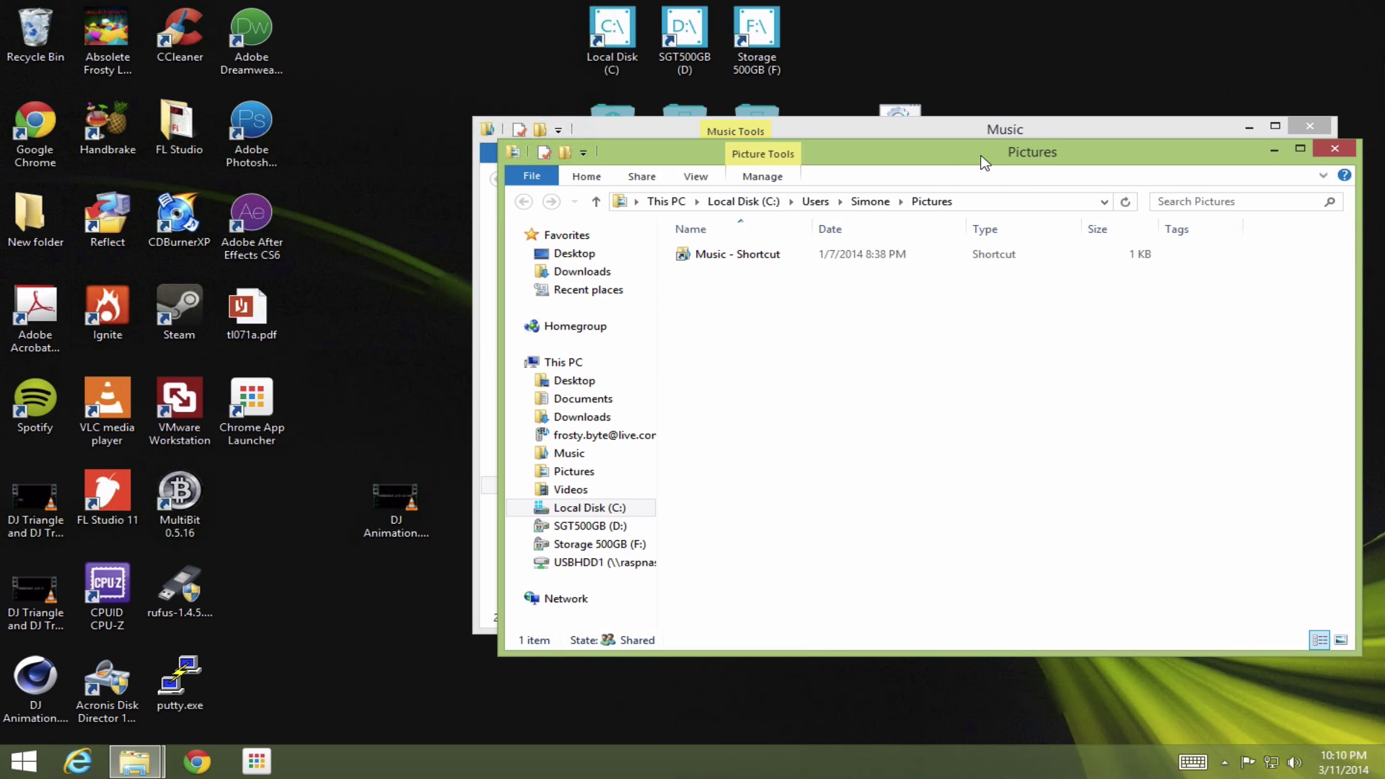
pyautogui.moveTo(985, 163); pyautogui.dragTo(571, 185)
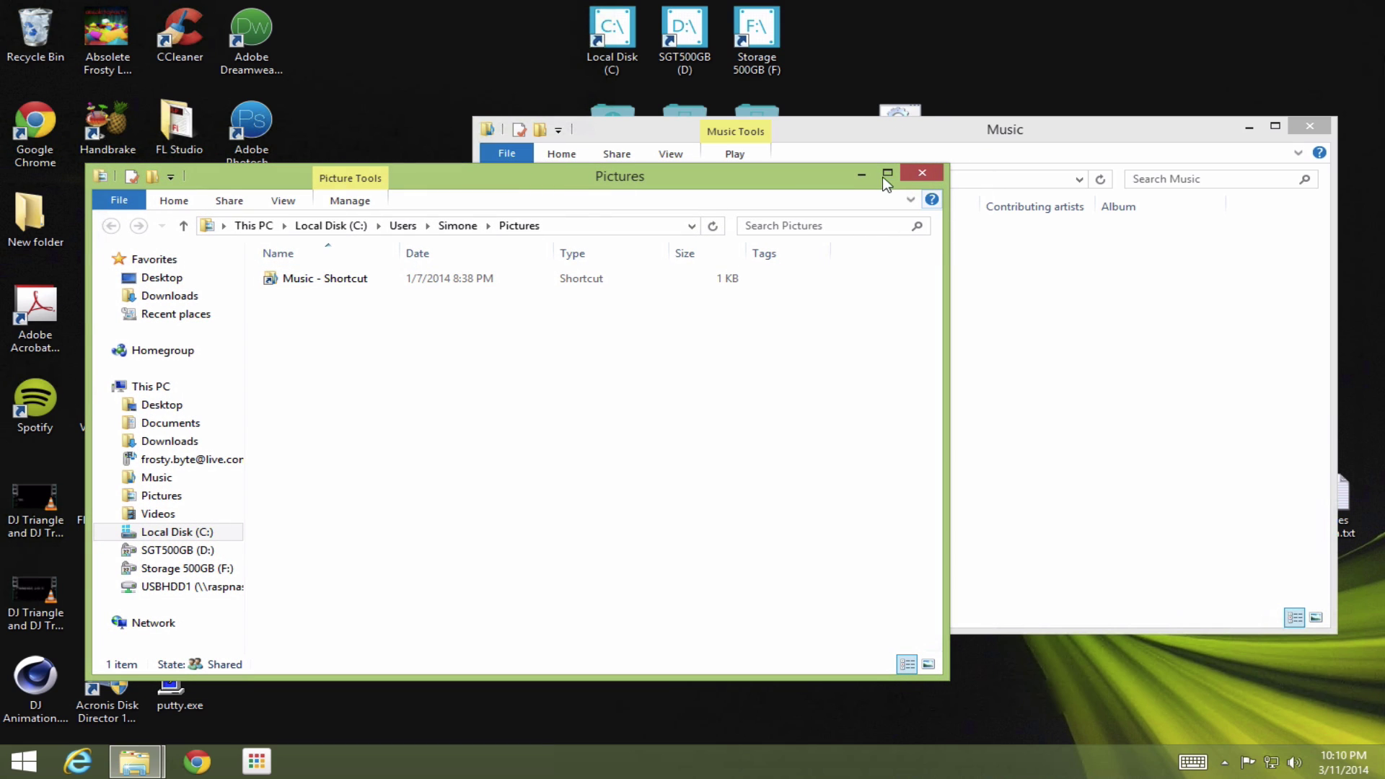
pyautogui.moveTo(853, 186); pyautogui.dragTo(1169, 225)
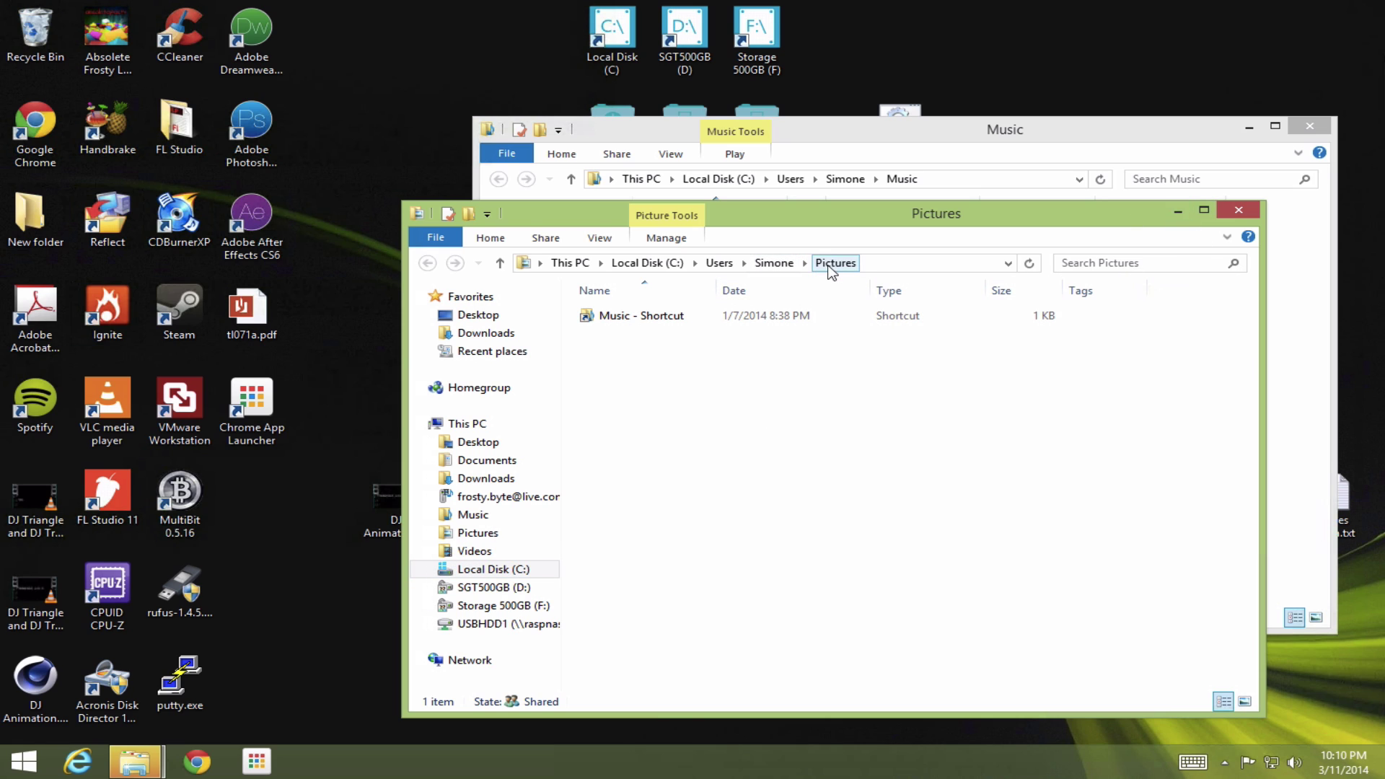
pyautogui.click(828, 315)
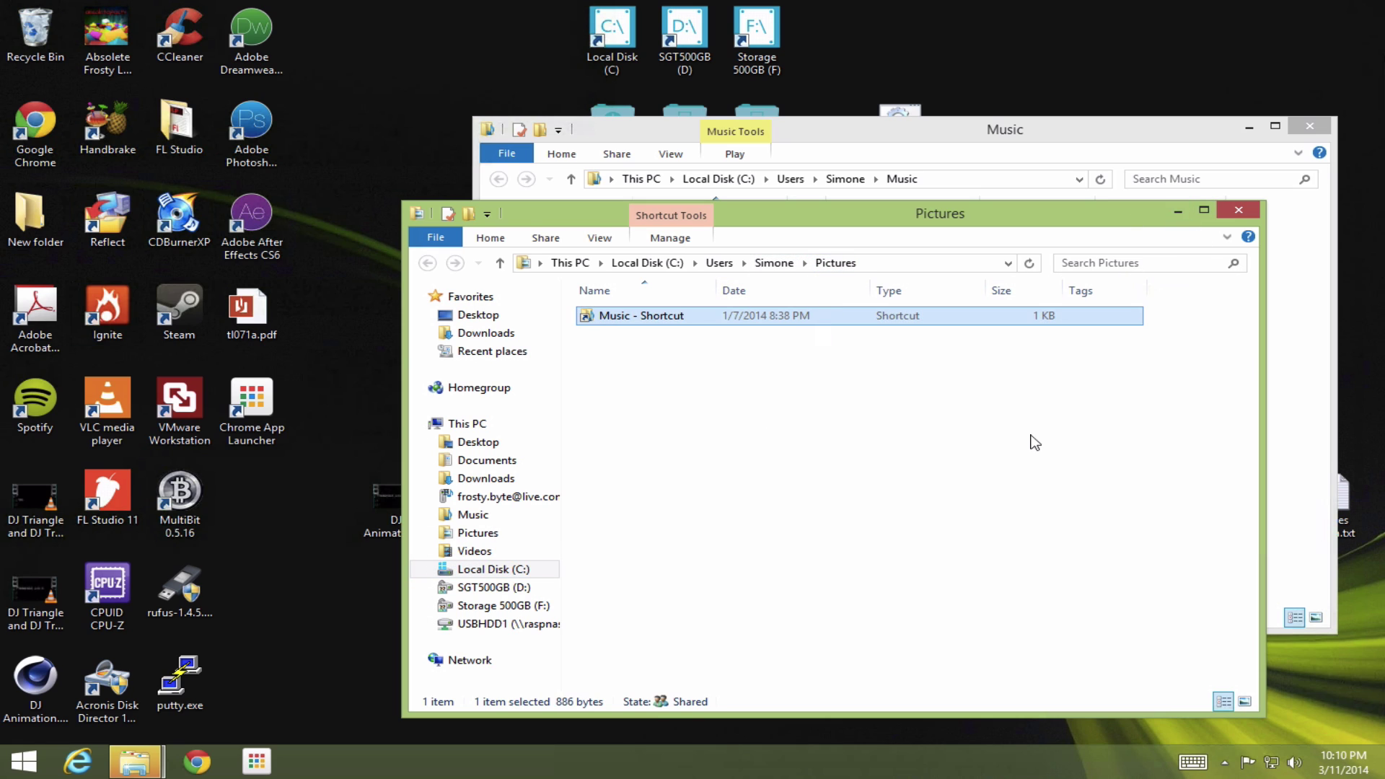
pyautogui.click(1239, 209)
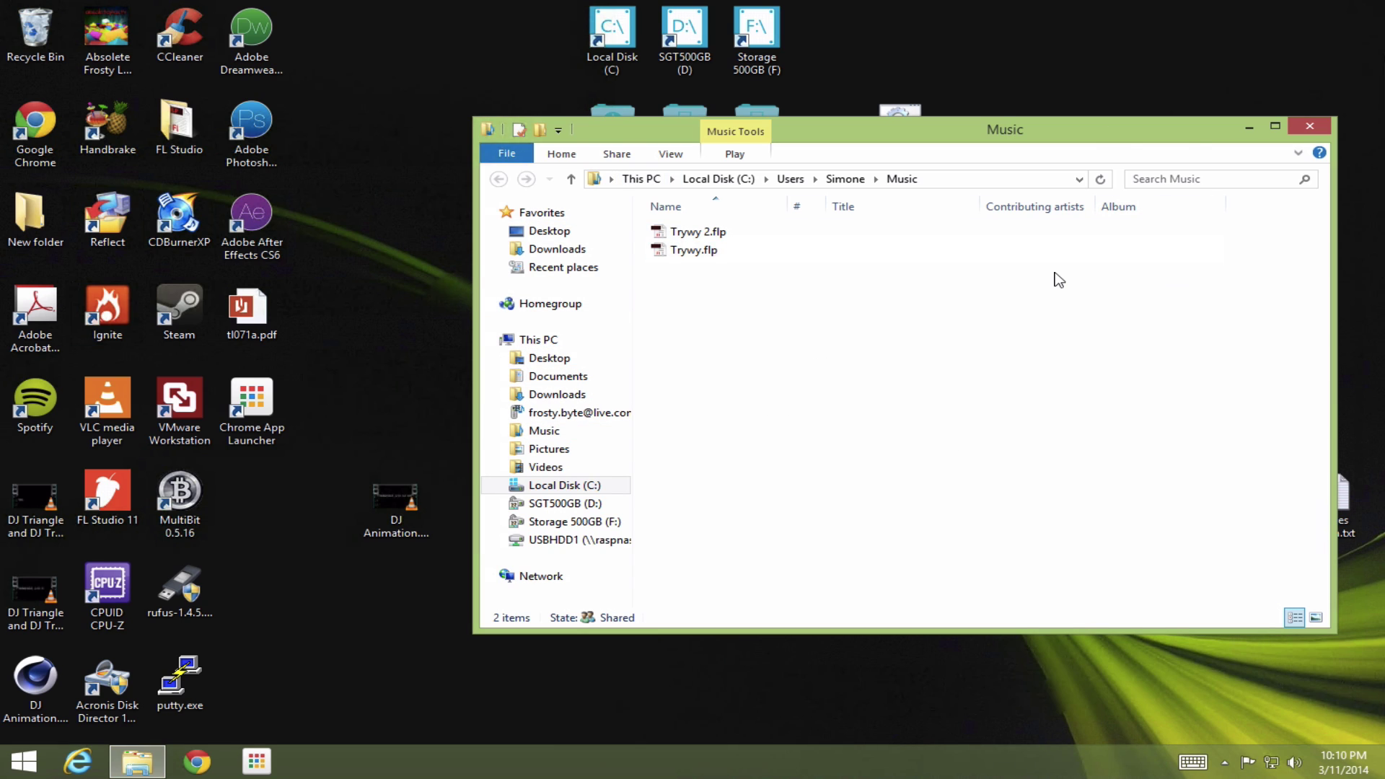
pyautogui.click(1317, 129)
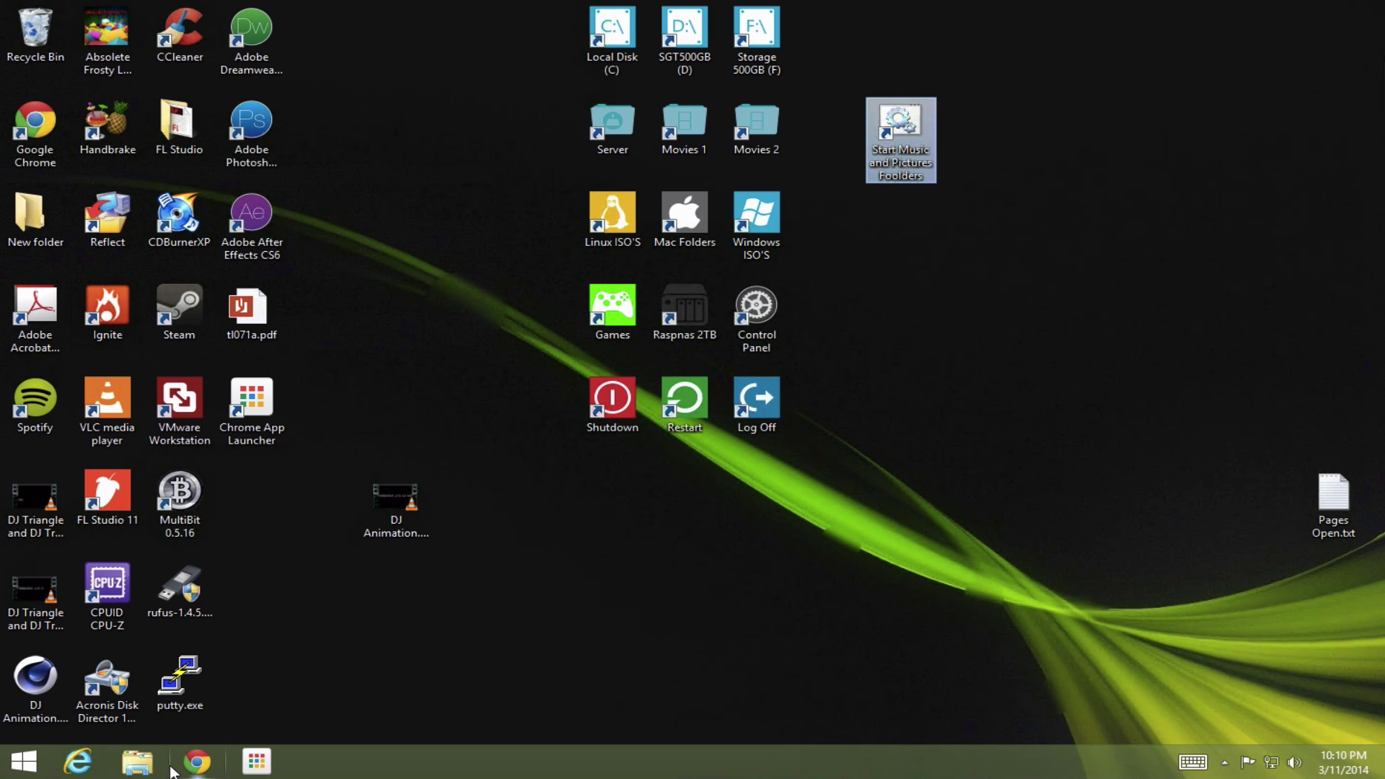
# Step: Launch a blank Notepad through Start search for 'notepad' and centre its window on screen
pyautogui.click(148, 766)
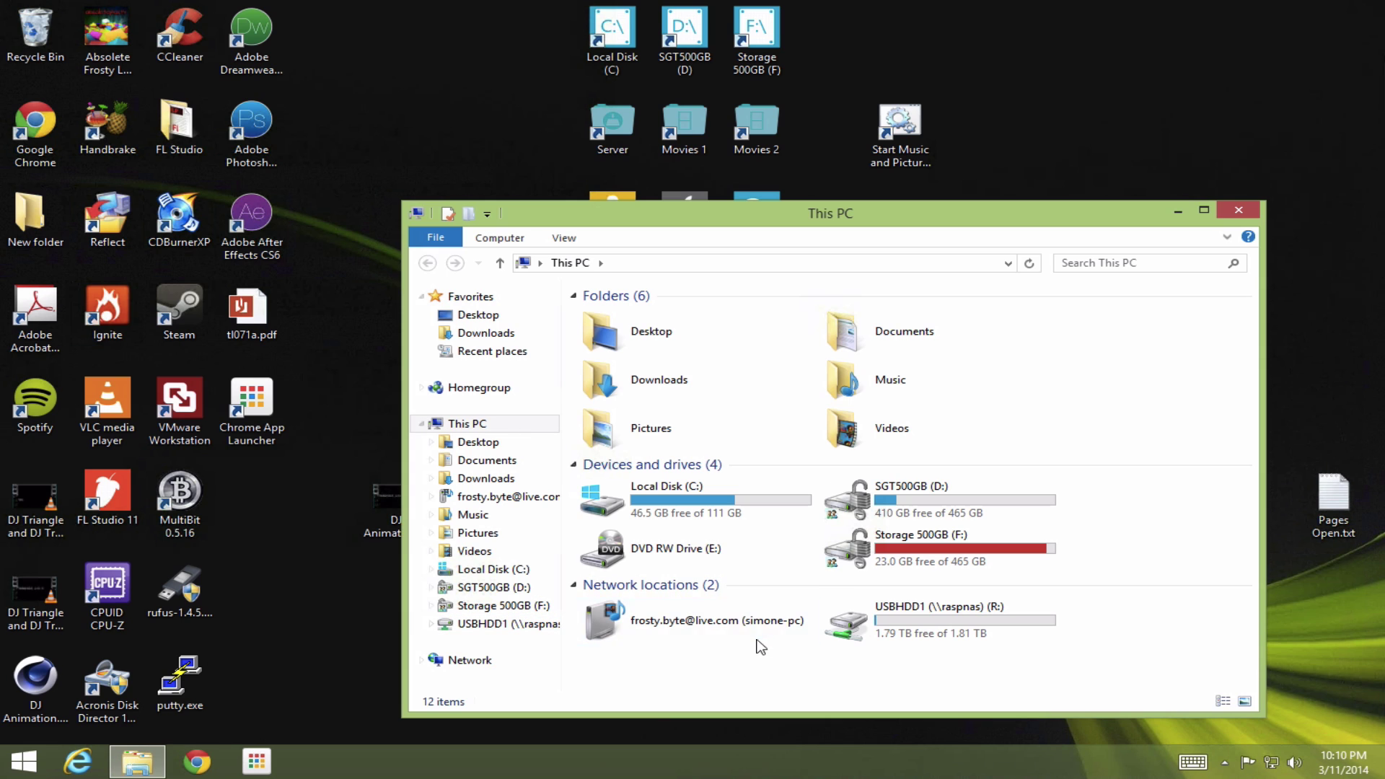
pyautogui.click(1226, 210)
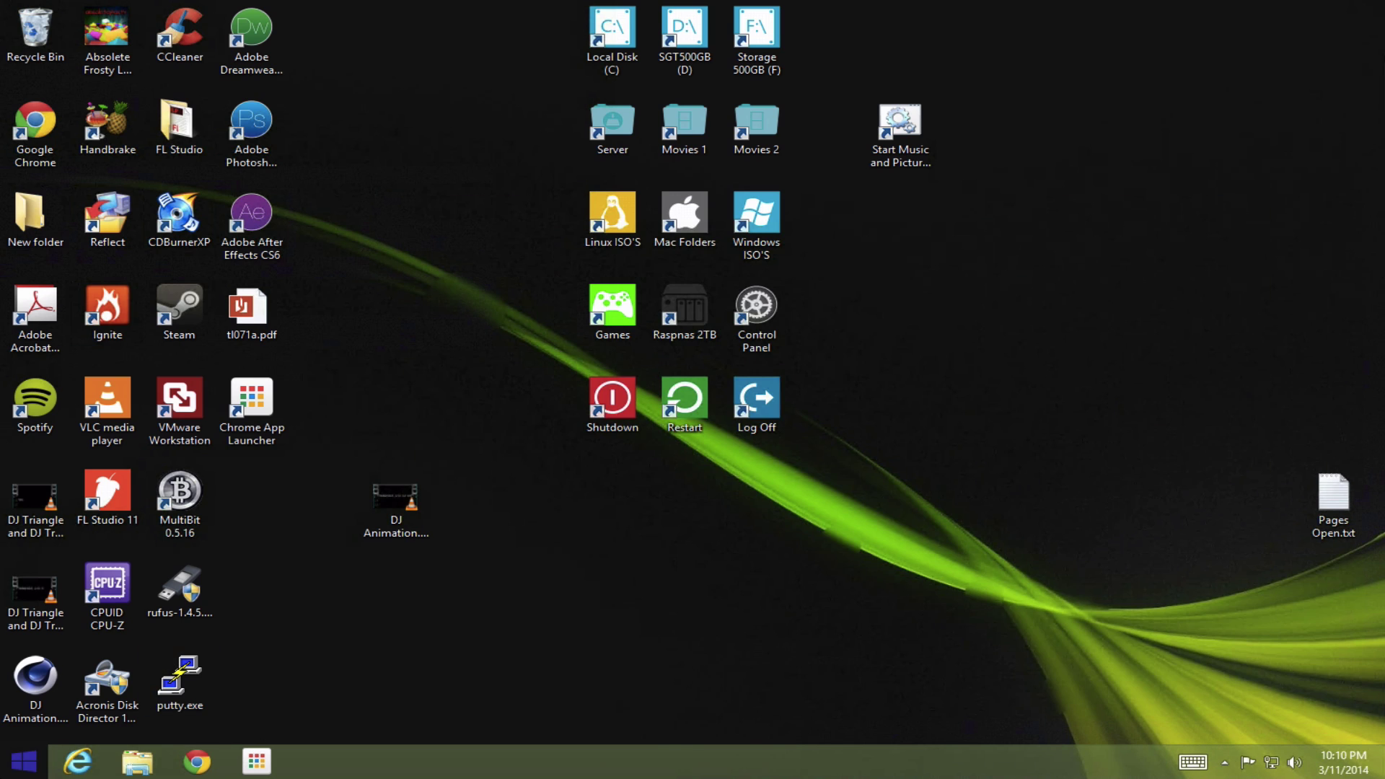
pyautogui.press('super')
pyautogui.write('notepad')
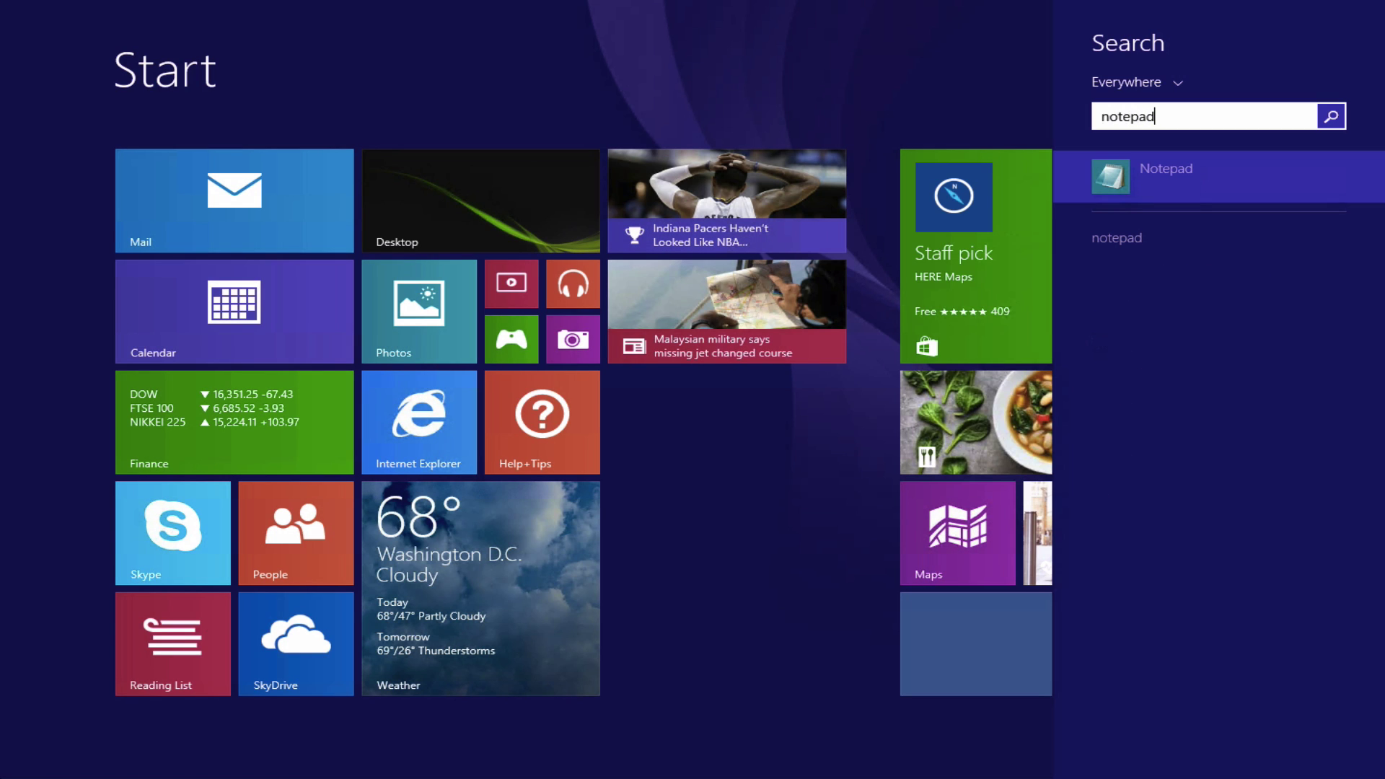
pyautogui.press('Return')
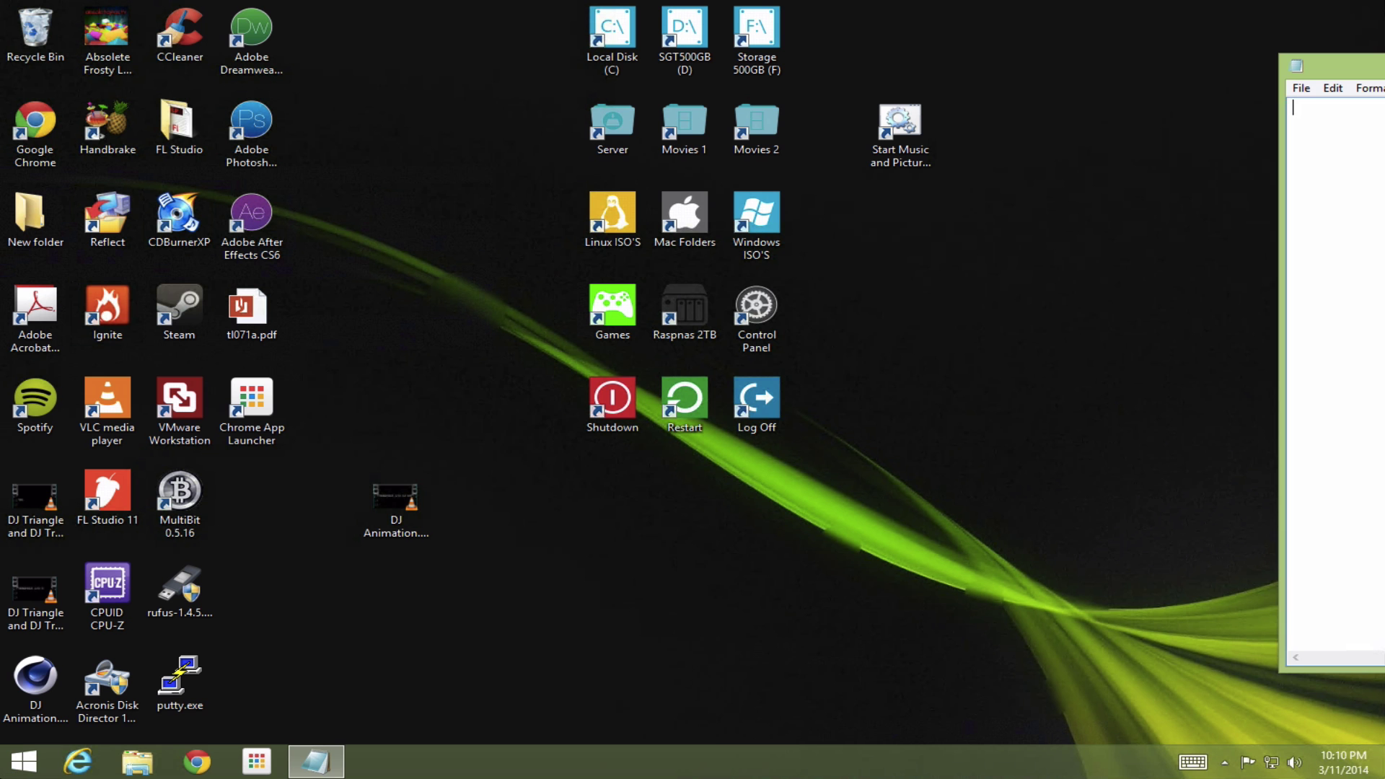
pyautogui.click(1346, 47)
pyautogui.moveTo(1346, 70); pyautogui.dragTo(293, 75)
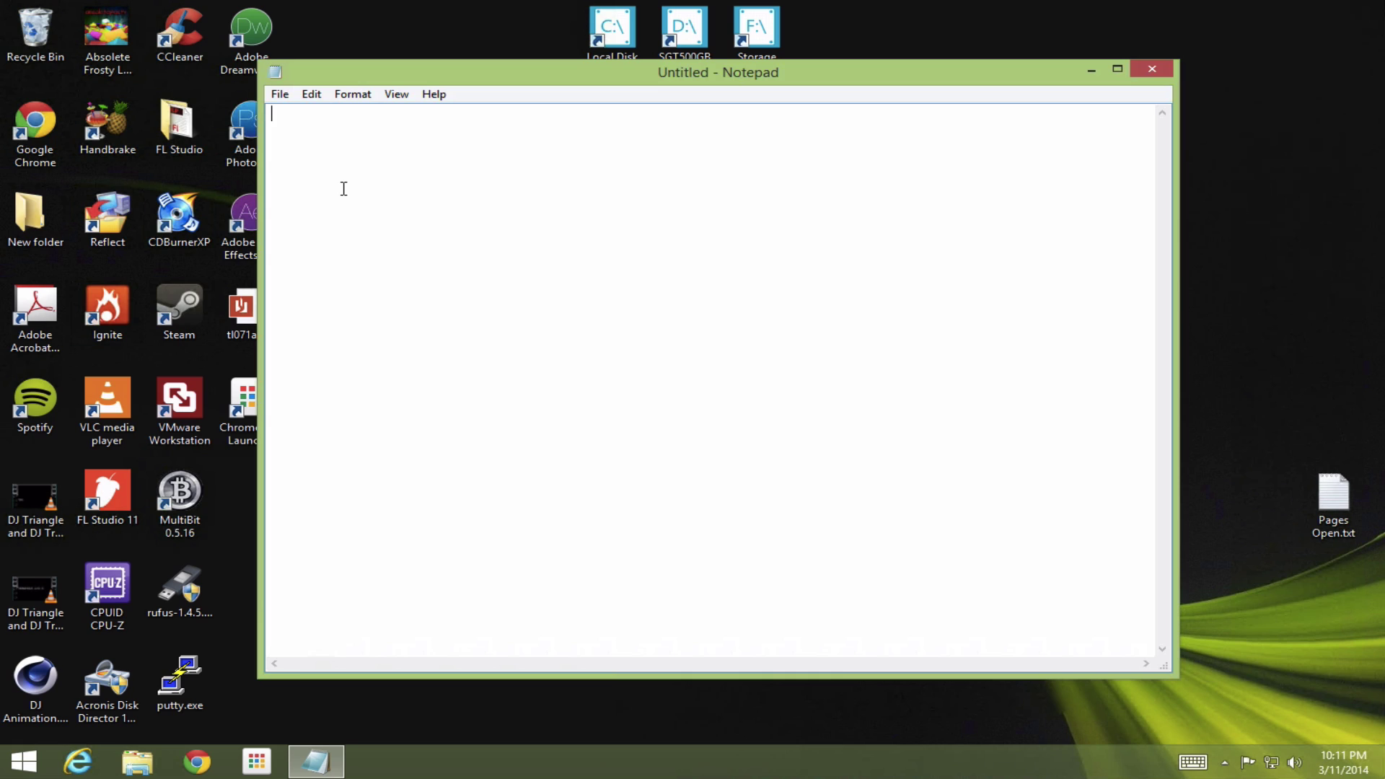
pyautogui.write('@echo o')
pyautogui.write('ff')
pyautogui.write('start a')
pyautogui.write('explorer')
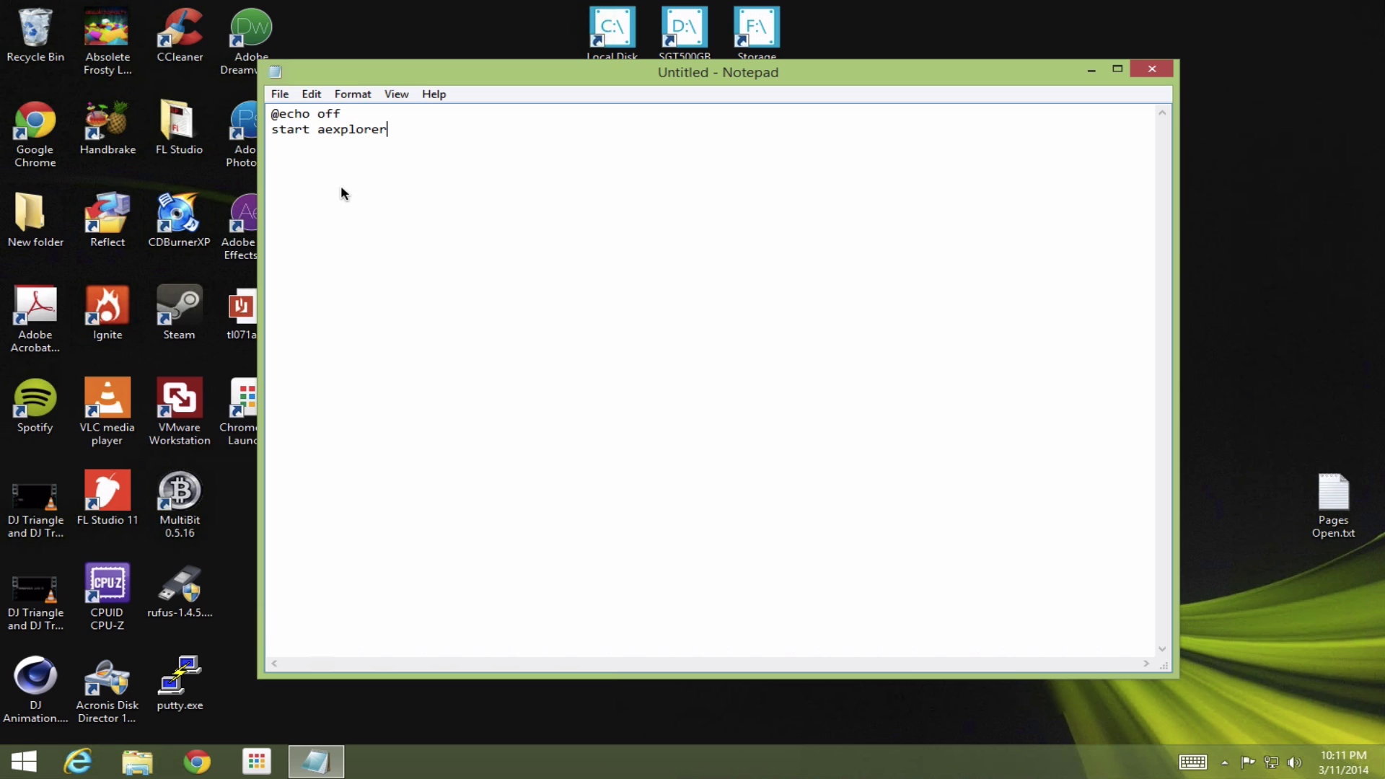
pyautogui.press('BackSpace')
pyautogui.press('BackSpace')
pyautogui.press('BackSpace')
pyautogui.press('BackSpace')
pyautogui.press('BackSpace')
pyautogui.press('BackSpace')
pyautogui.press('BackSpace')
pyautogui.press('BackSpace')
pyautogui.press('BackSpace')
pyautogui.press('BackSpace')
pyautogui.write('explorer')
# Step: Open C:\Icons in File Explorer and take its path, removing a wrongly pasted ScreenFlow snippet
pyautogui.click(137, 761)
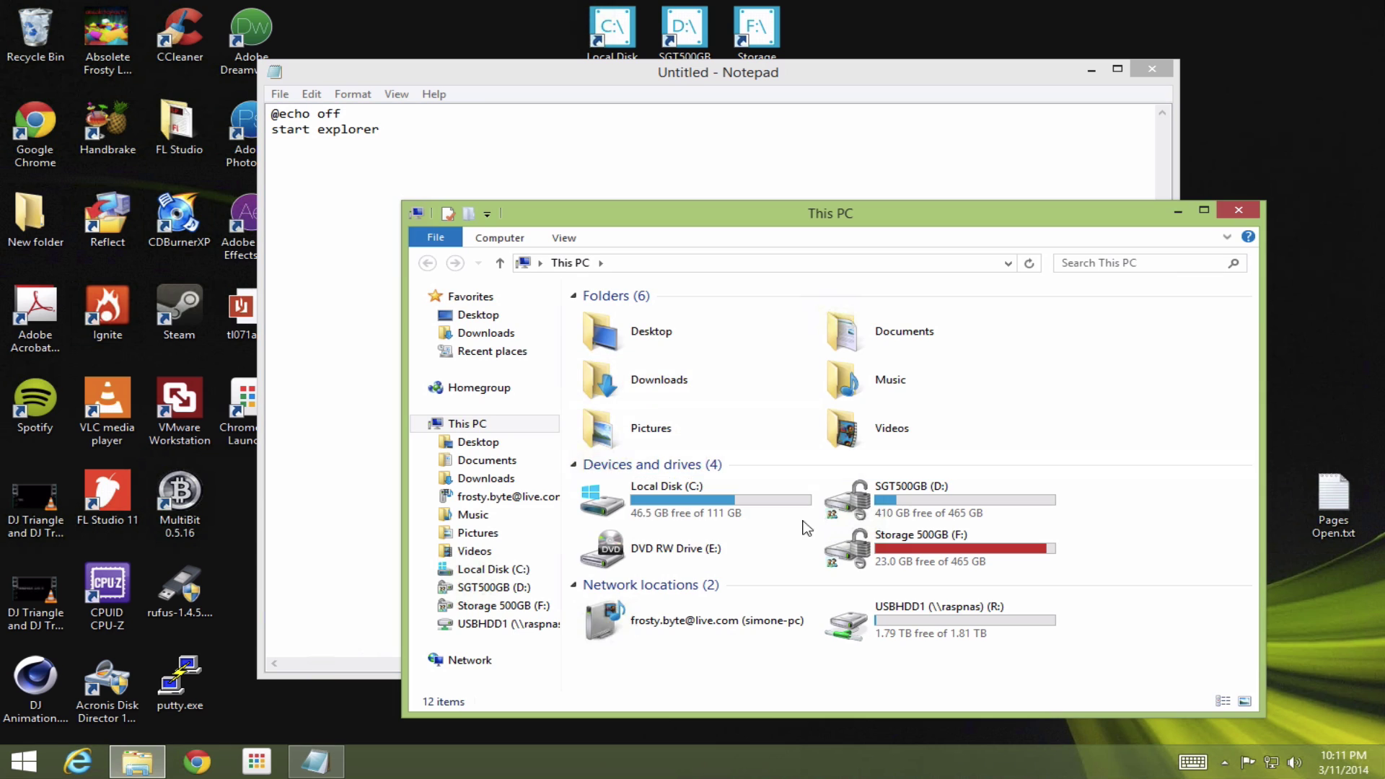
pyautogui.doubleClick(745, 498)
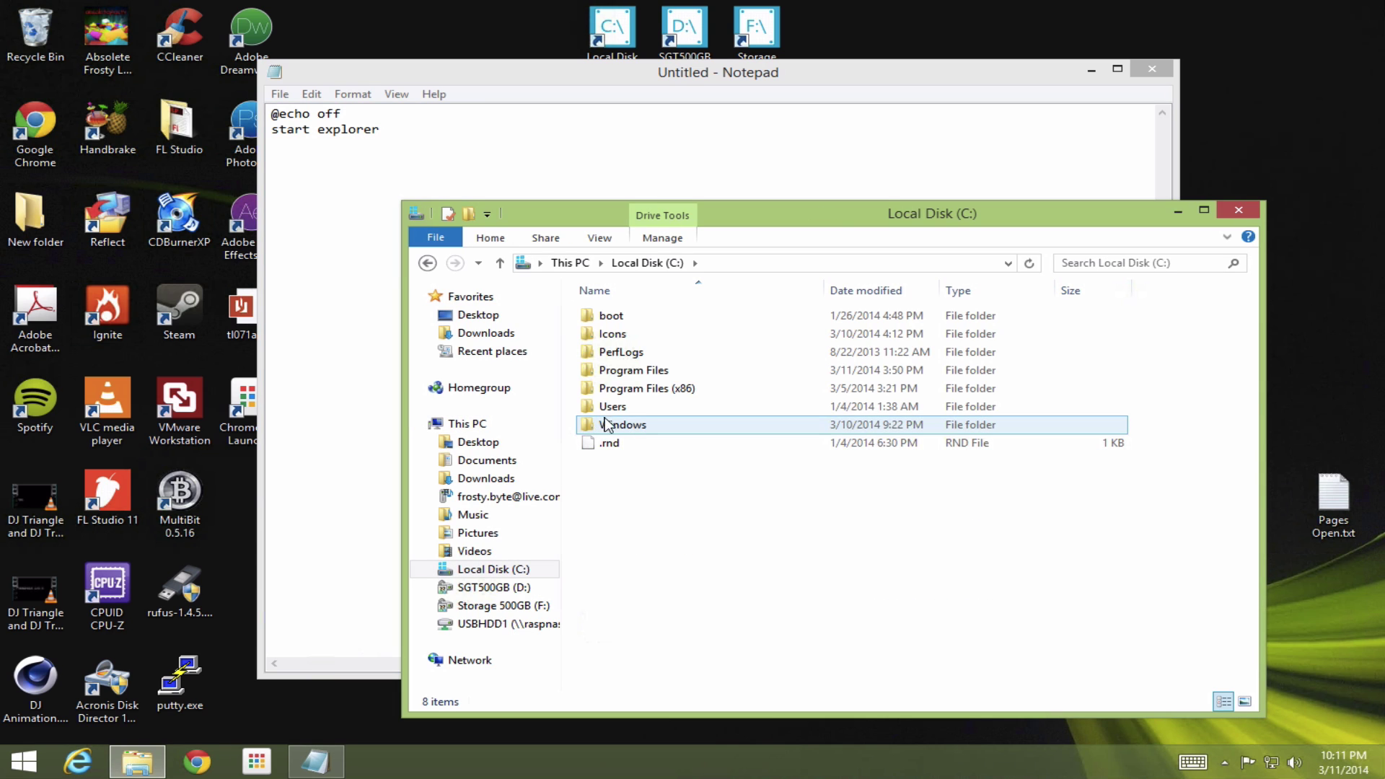
pyautogui.doubleClick(736, 335)
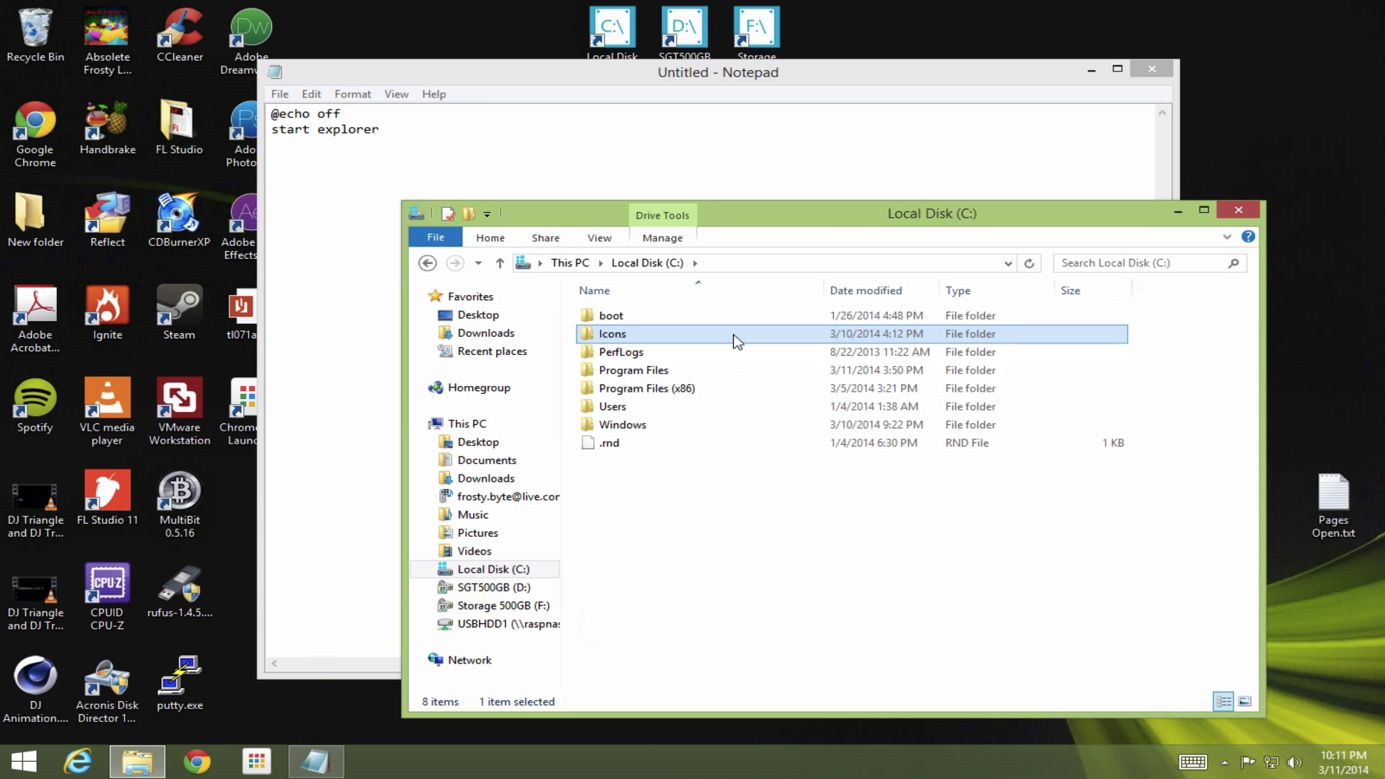
pyautogui.click(747, 262)
pyautogui.press('super+c')
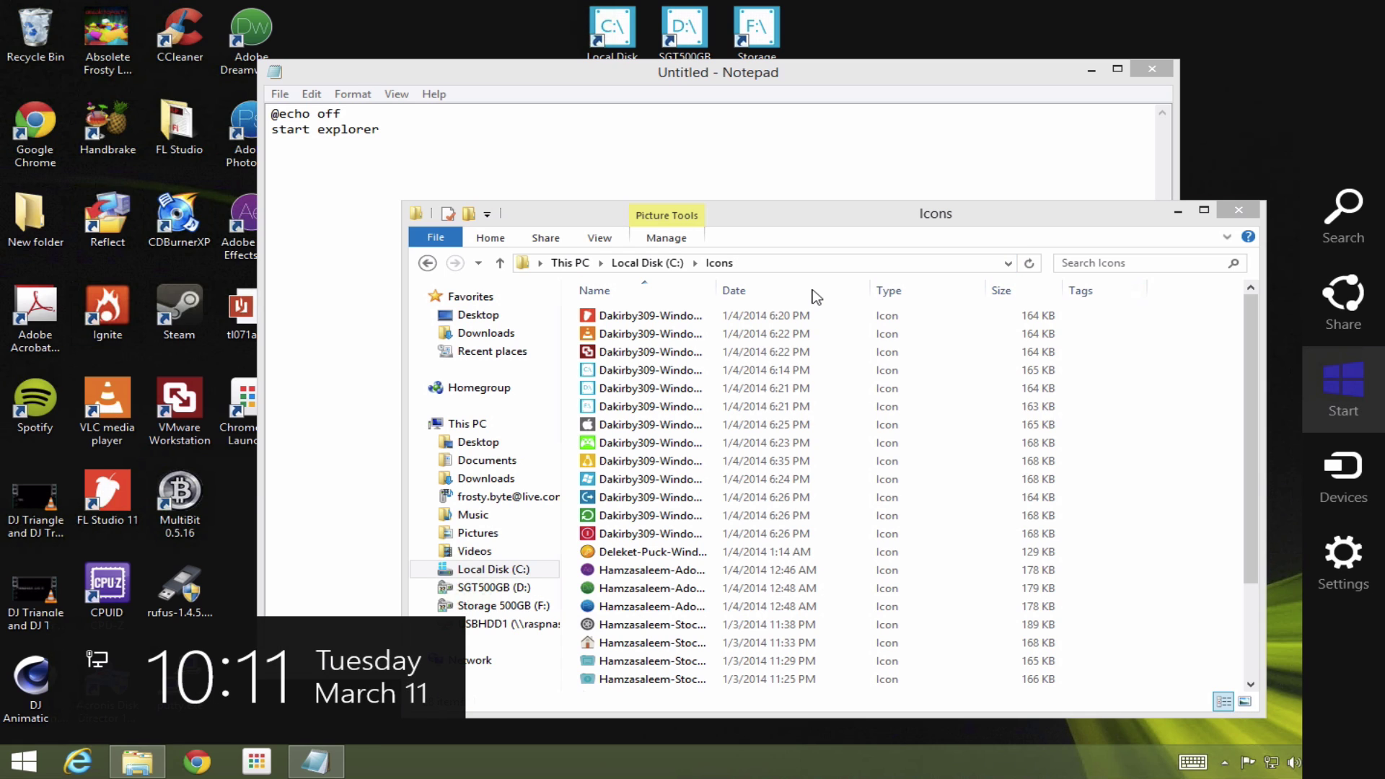
pyautogui.click(400, 130)
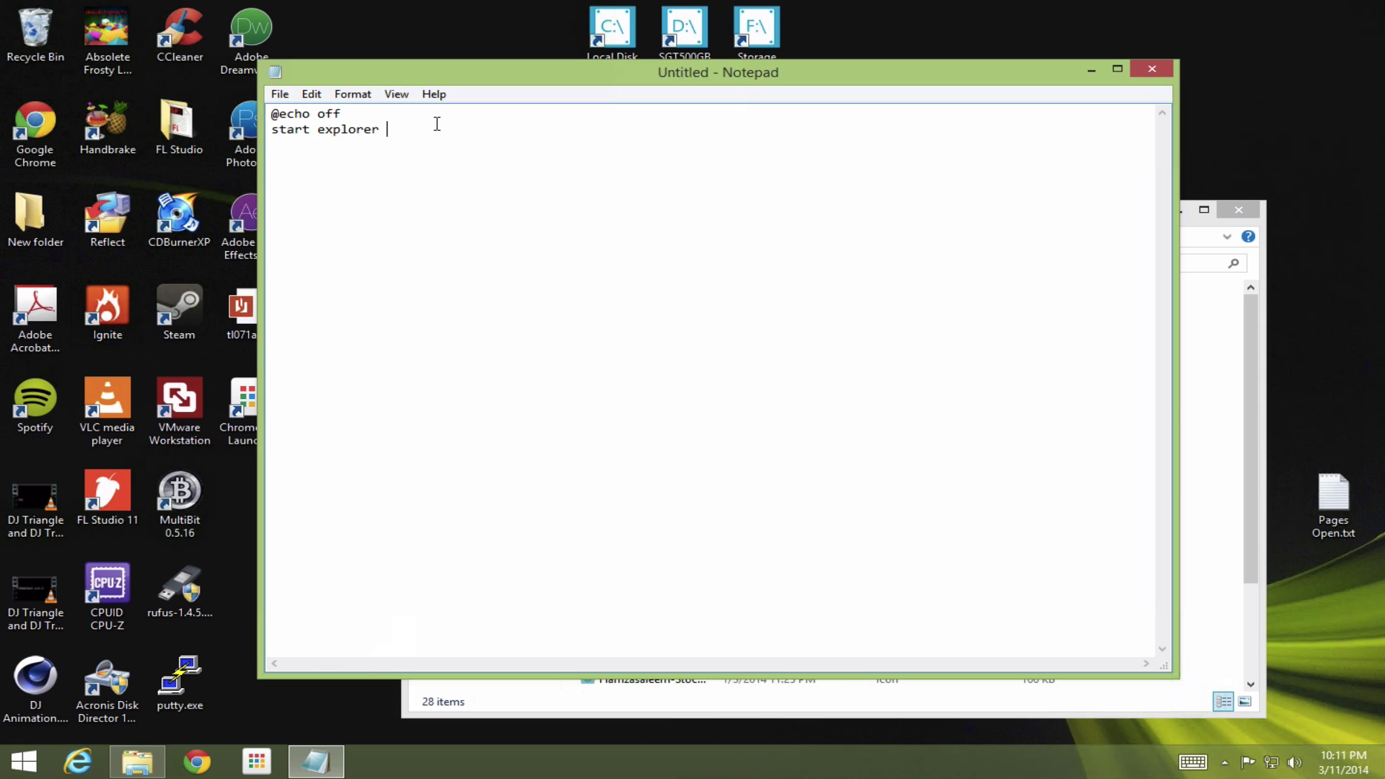
pyautogui.hotkey('ctrl', 'v')
pyautogui.moveTo(469, 132); pyautogui.dragTo(383, 137)
pyautogui.press('BackSpace')
# Step: Paste the copied C:\Icons path after 'start explorer' on line two
pyautogui.click(1213, 386)
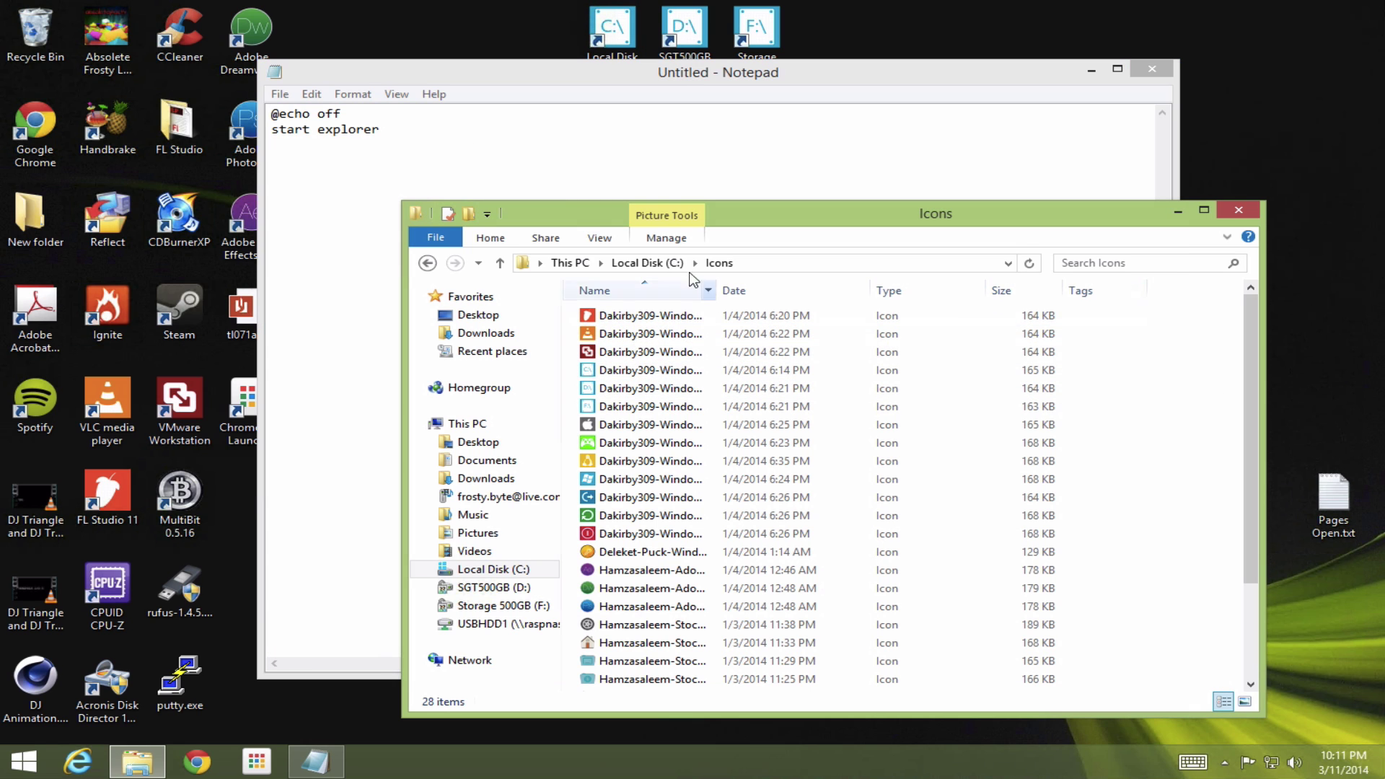
pyautogui.click(774, 264)
pyautogui.hotkey('ctrl', 'c')
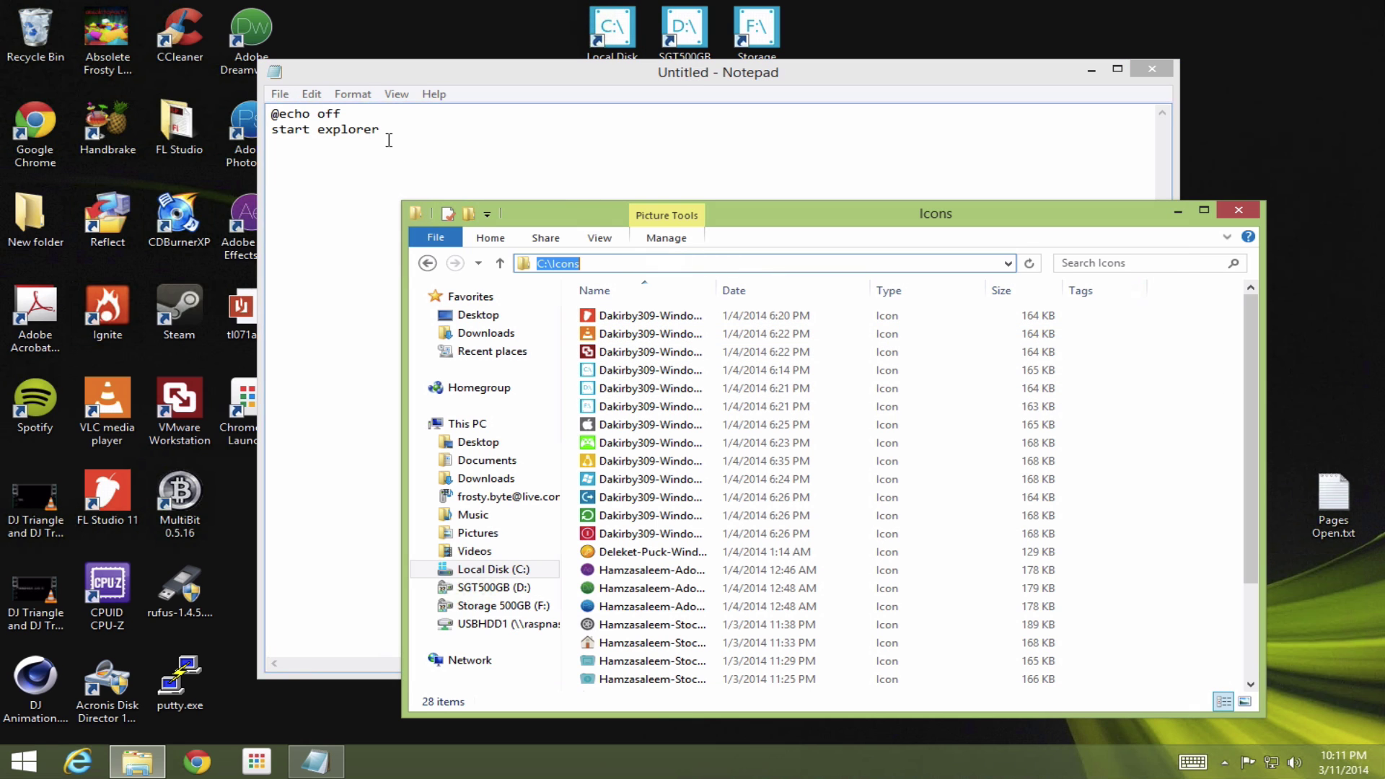
pyautogui.click(389, 136)
pyautogui.hotkey('ctrl', 'v')
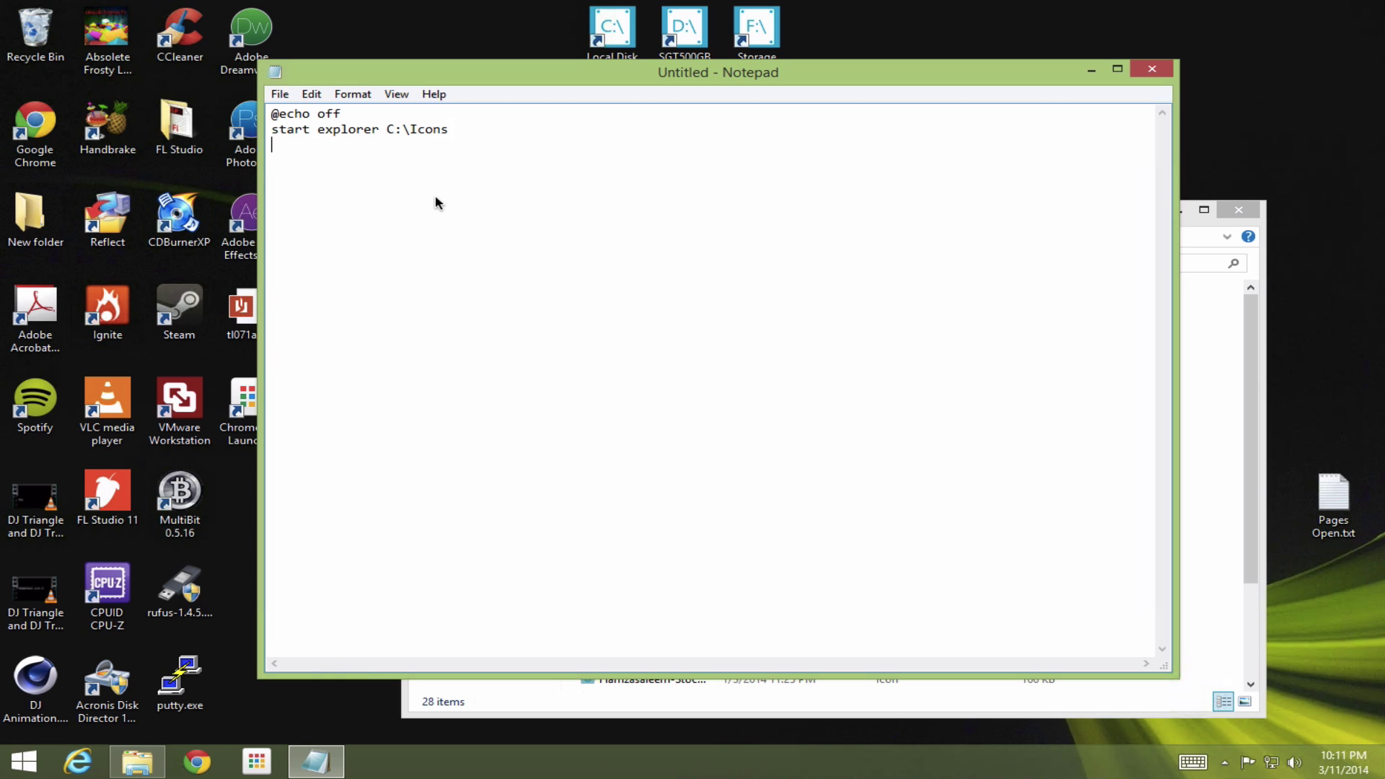
# Step: Add a third line 'start explorer C:\boot' using the boot folder's path
pyautogui.write('start explorer')
pyautogui.click(1219, 380)
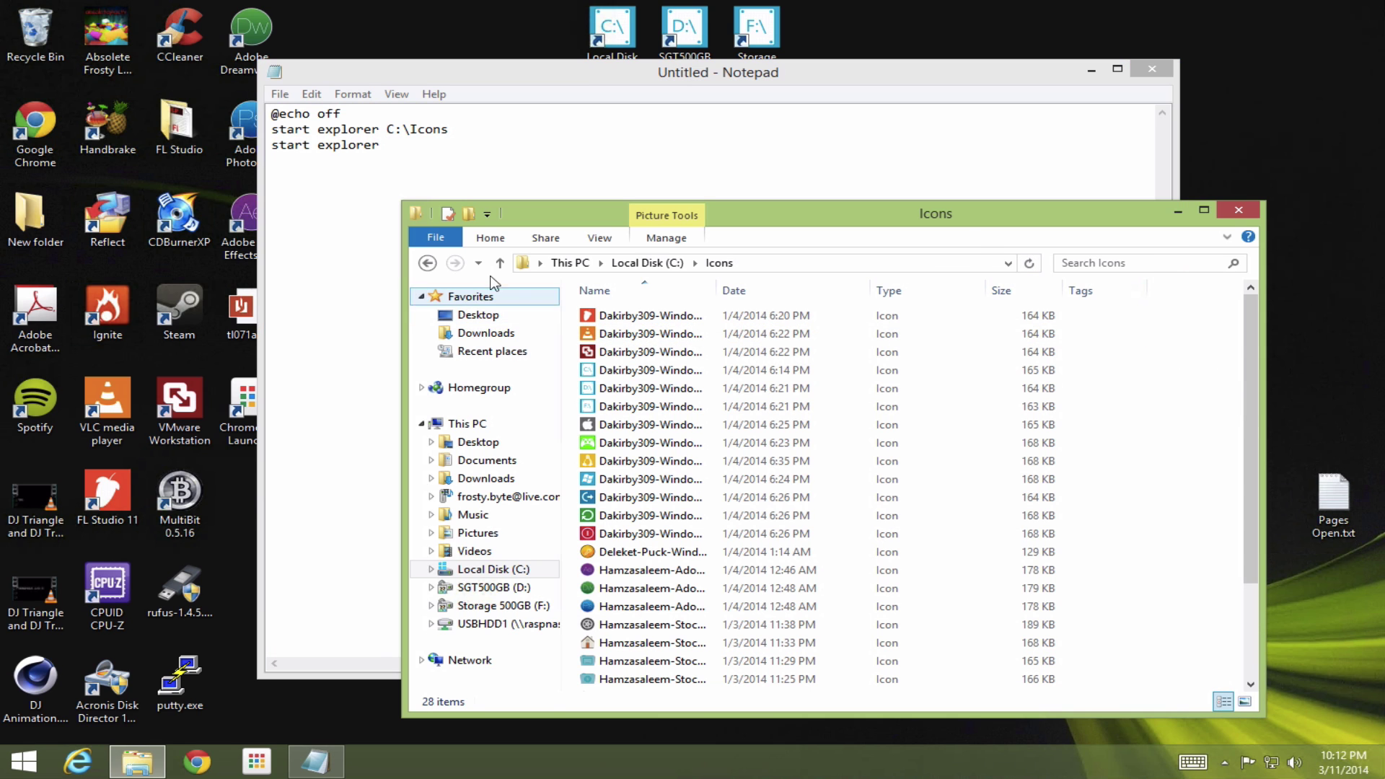
pyautogui.click(427, 262)
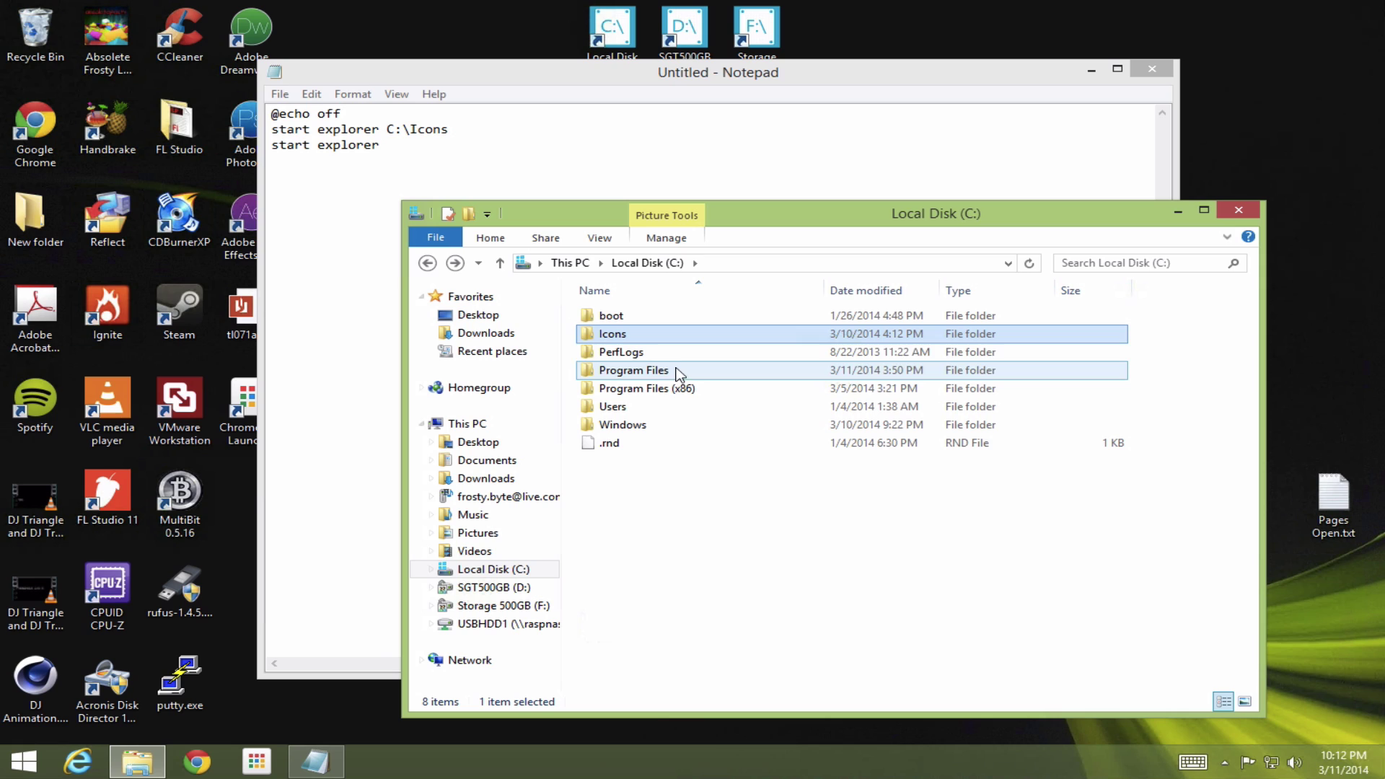
pyautogui.doubleClick(630, 329)
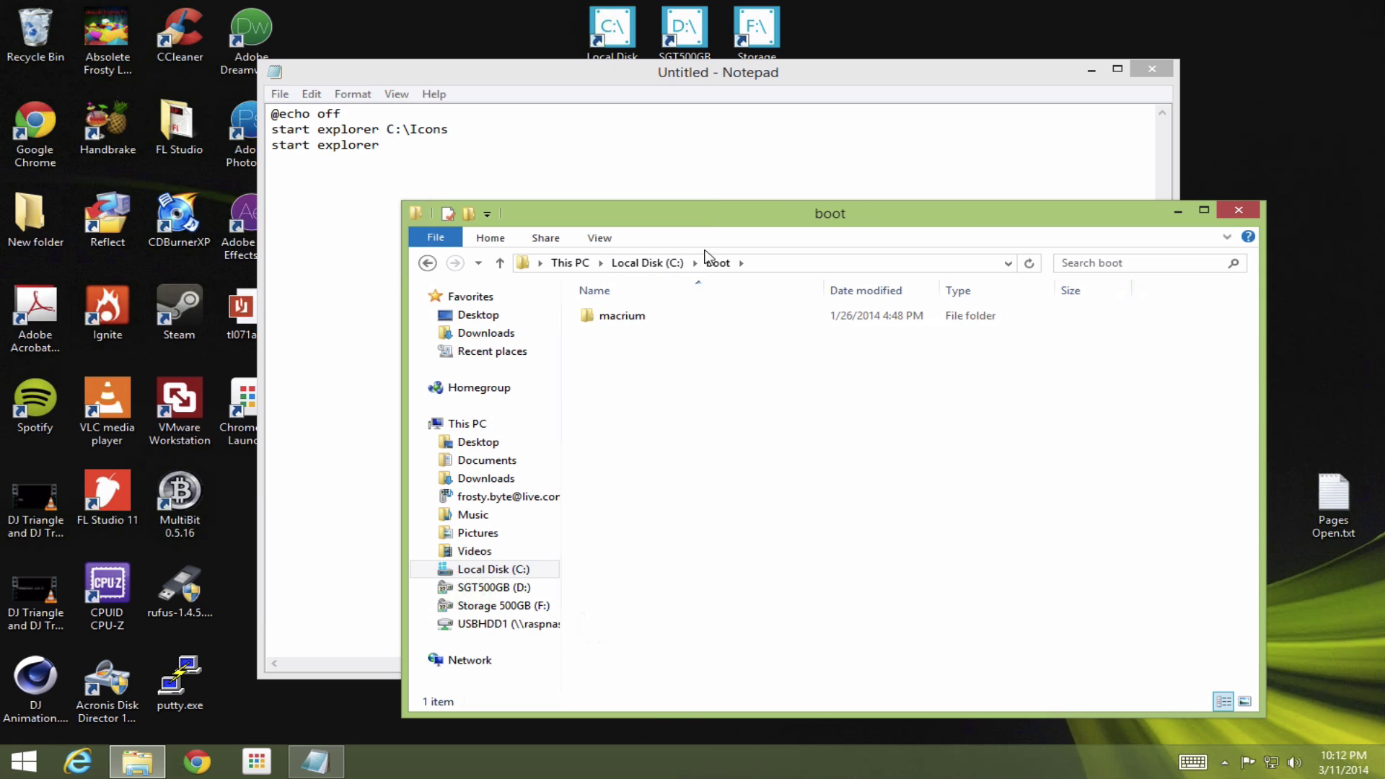
pyautogui.click(790, 262)
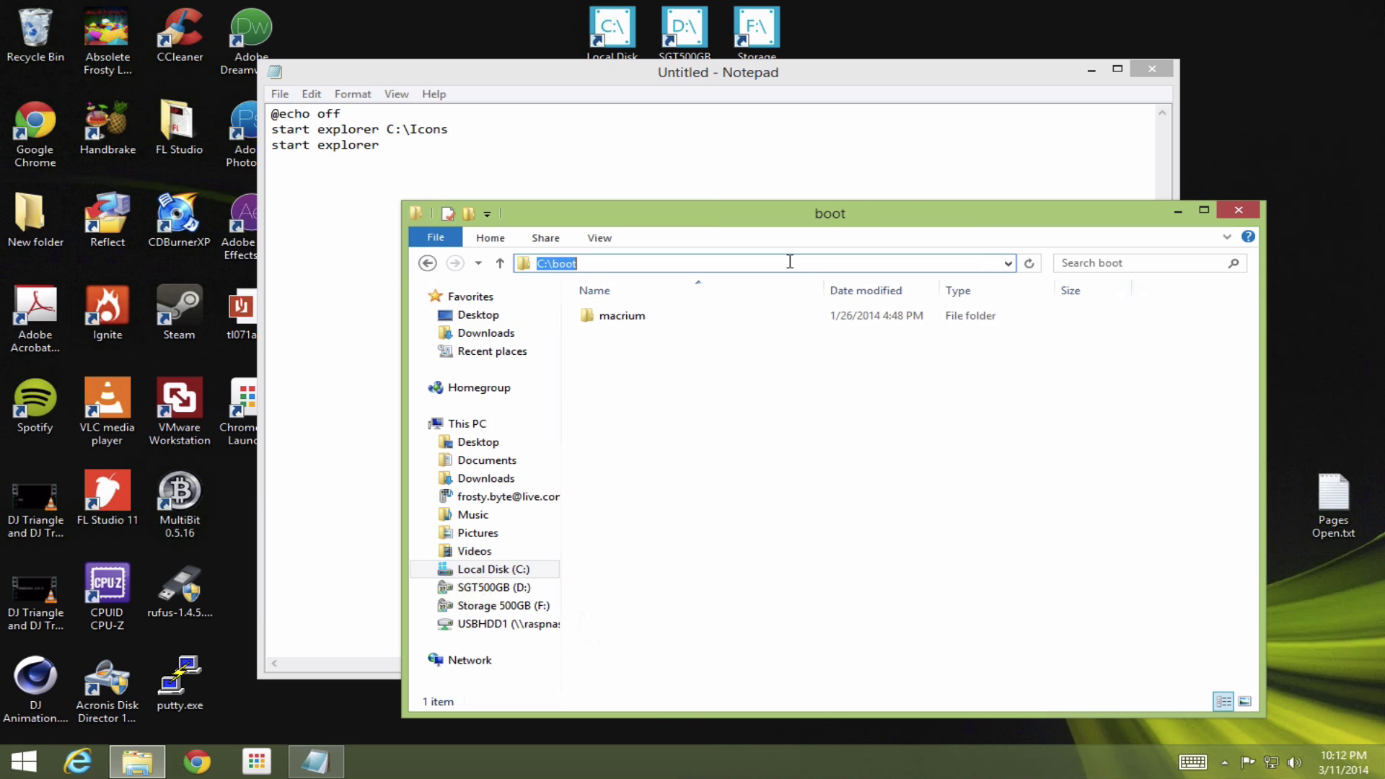
pyautogui.click(423, 145)
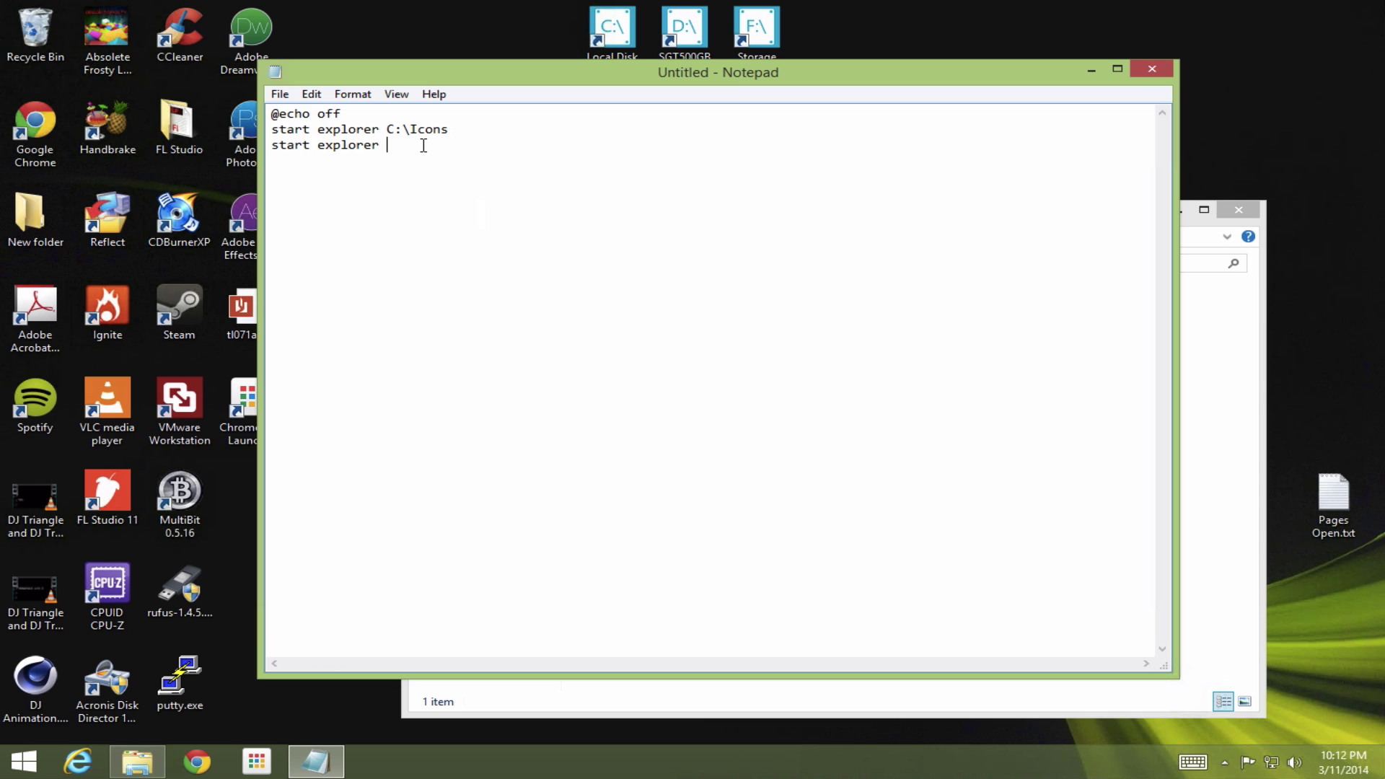
pyautogui.hotkey('ctrl', 'v')
pyautogui.press('Return')
# Step: Add a fourth line 'start explorer C:\Program Files (x86)'
pyautogui.write('start explorer')
pyautogui.click(1218, 401)
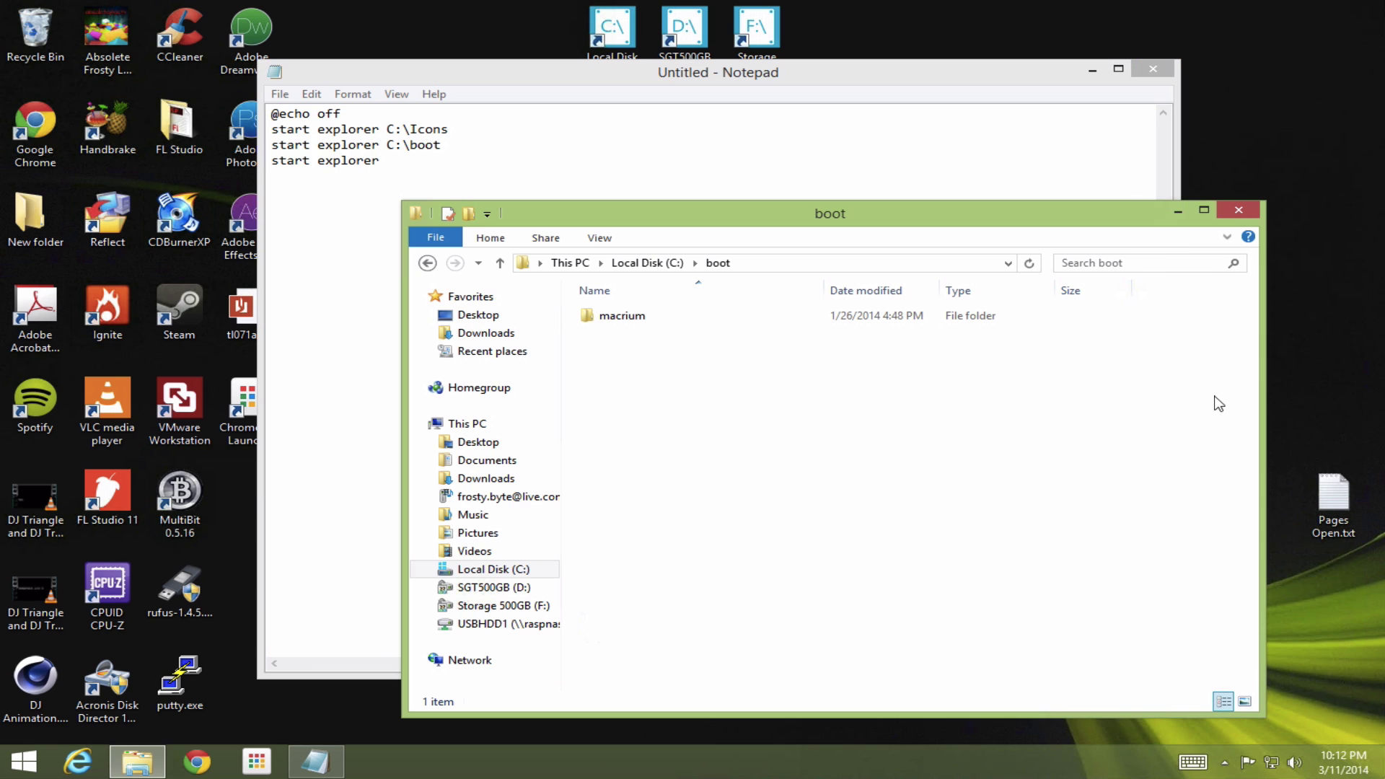
pyautogui.click(428, 264)
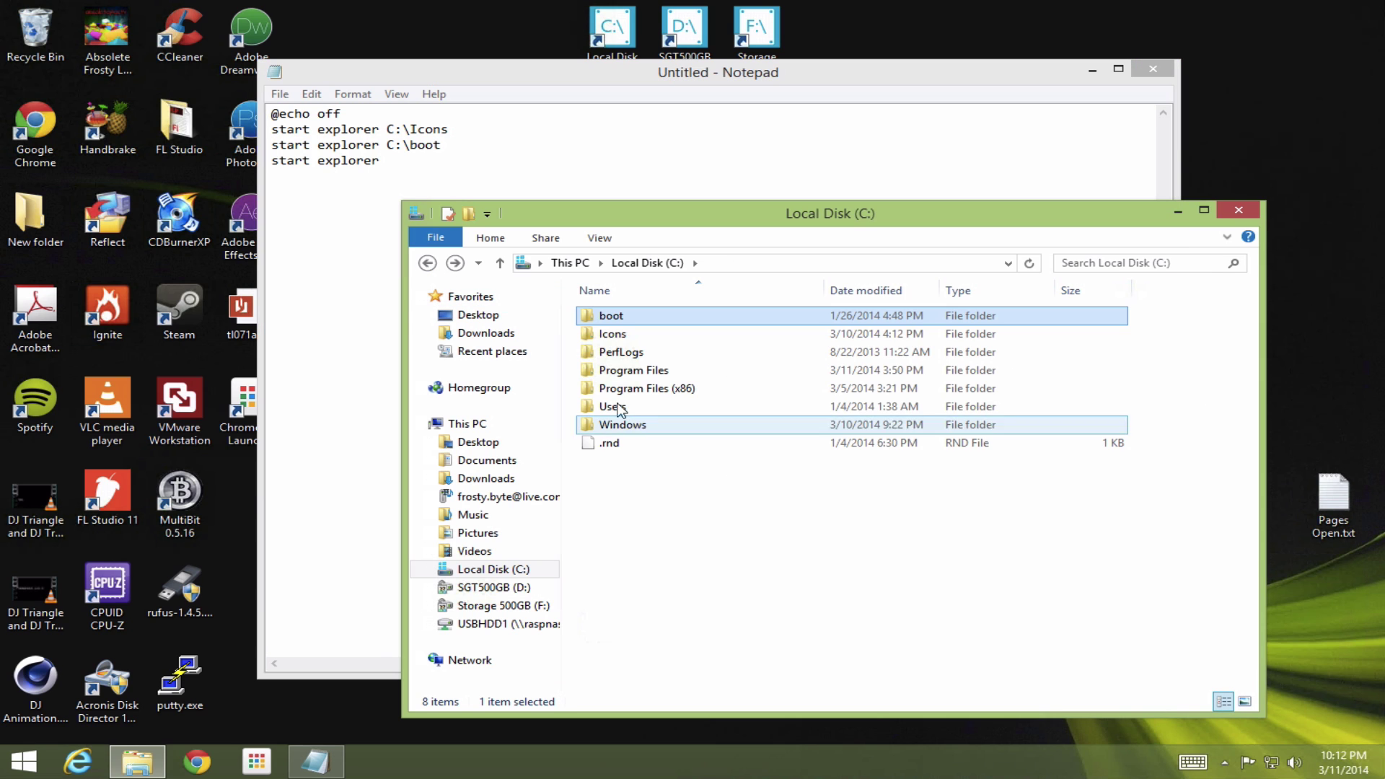
pyautogui.doubleClick(684, 390)
pyautogui.click(853, 264)
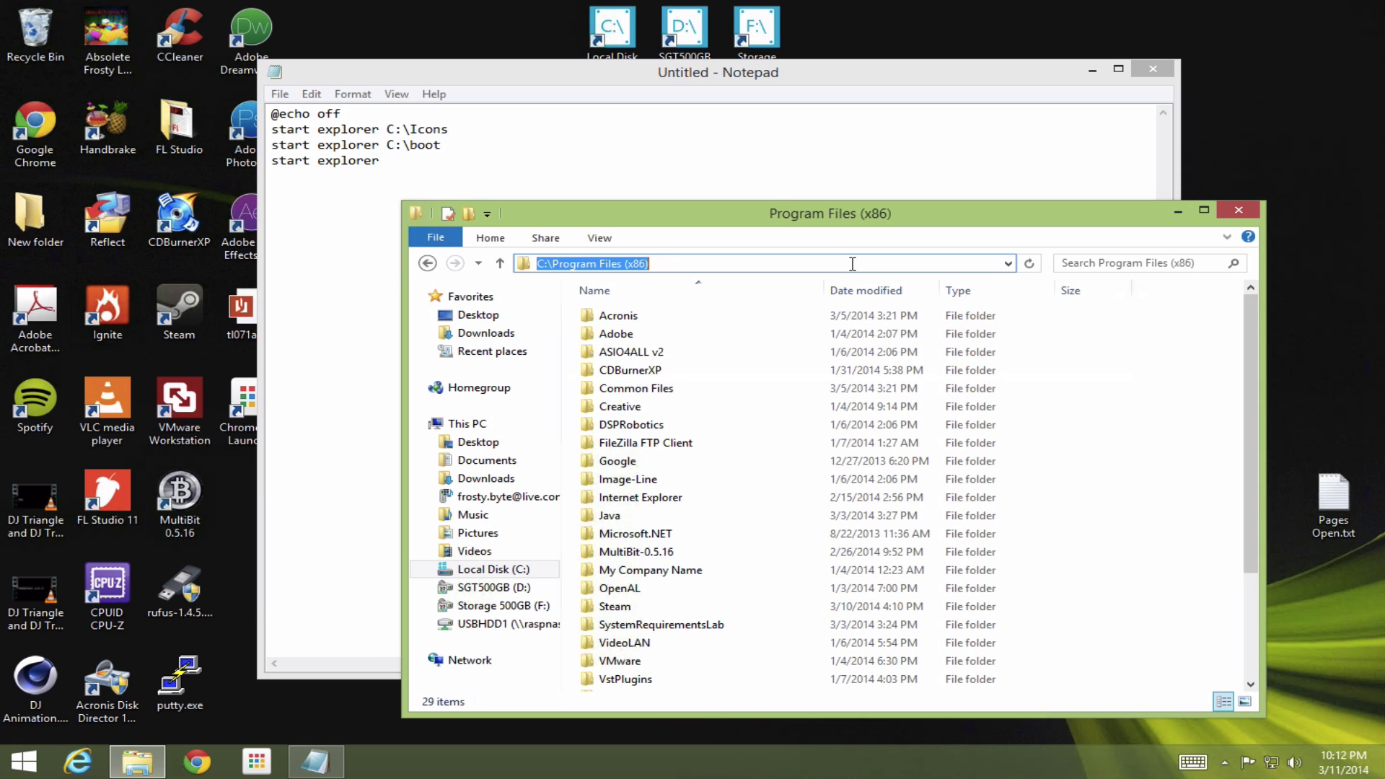
pyautogui.click(426, 146)
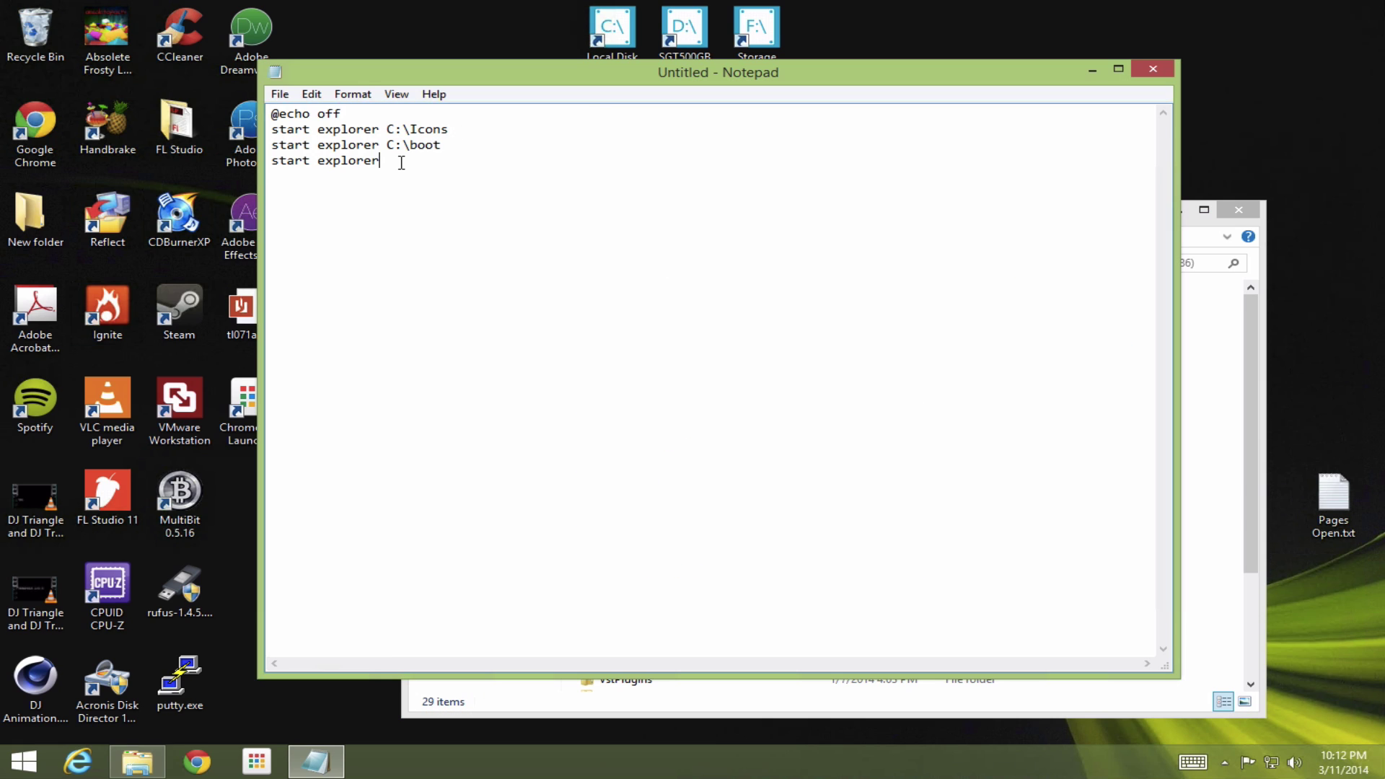
pyautogui.write('C:\\Program Files (x86)')
# Step: Save the script to Documents as 'YouTube Example.bat' with type All Files (*.*)
pyautogui.hotkey('ctrl', 's')
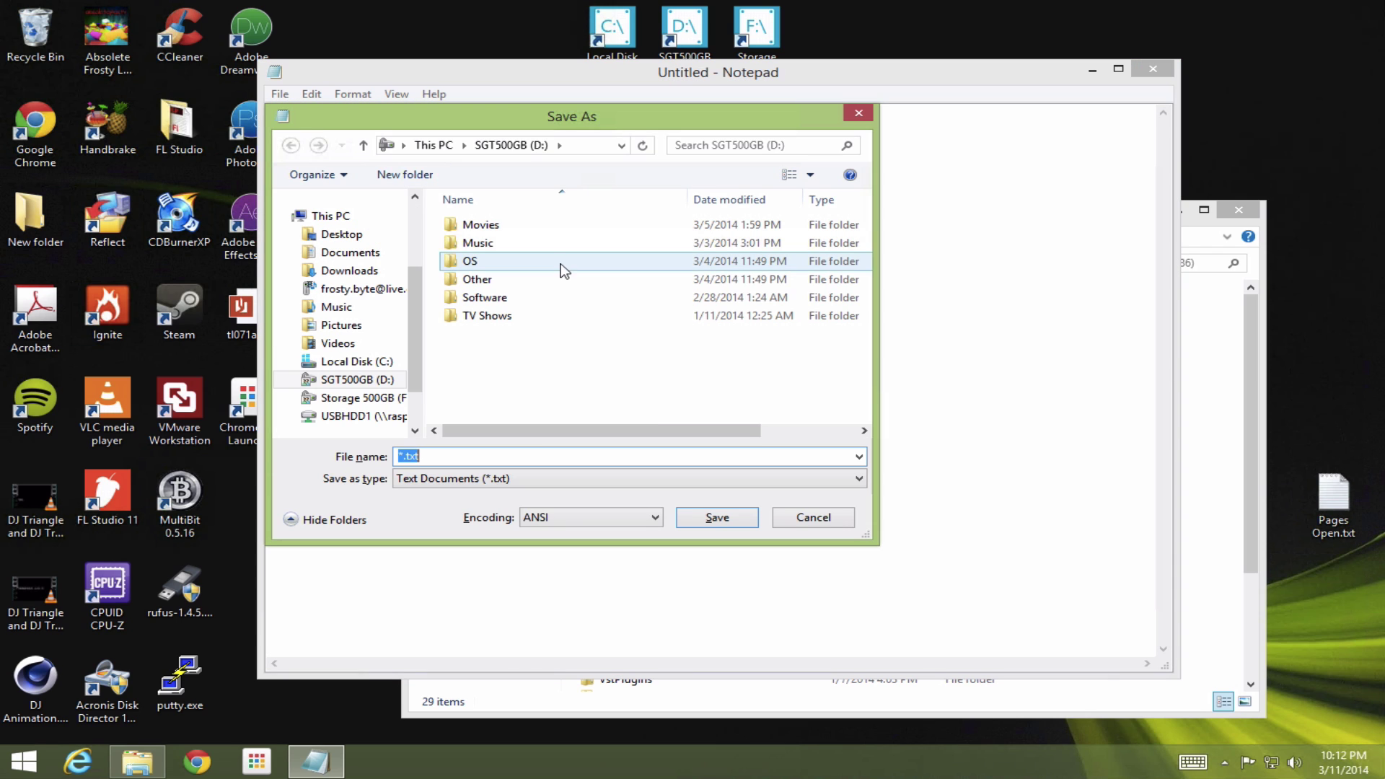
pyautogui.click(459, 480)
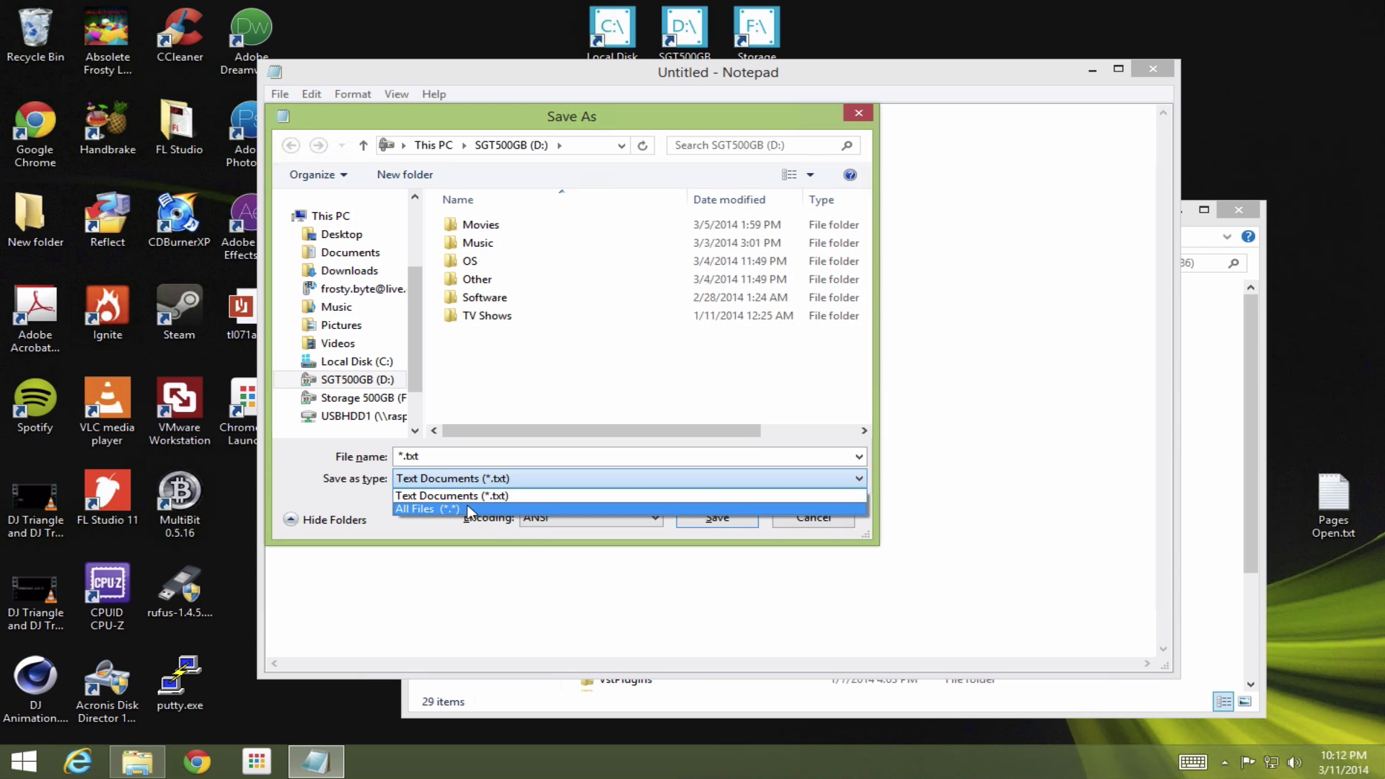
pyautogui.click(462, 510)
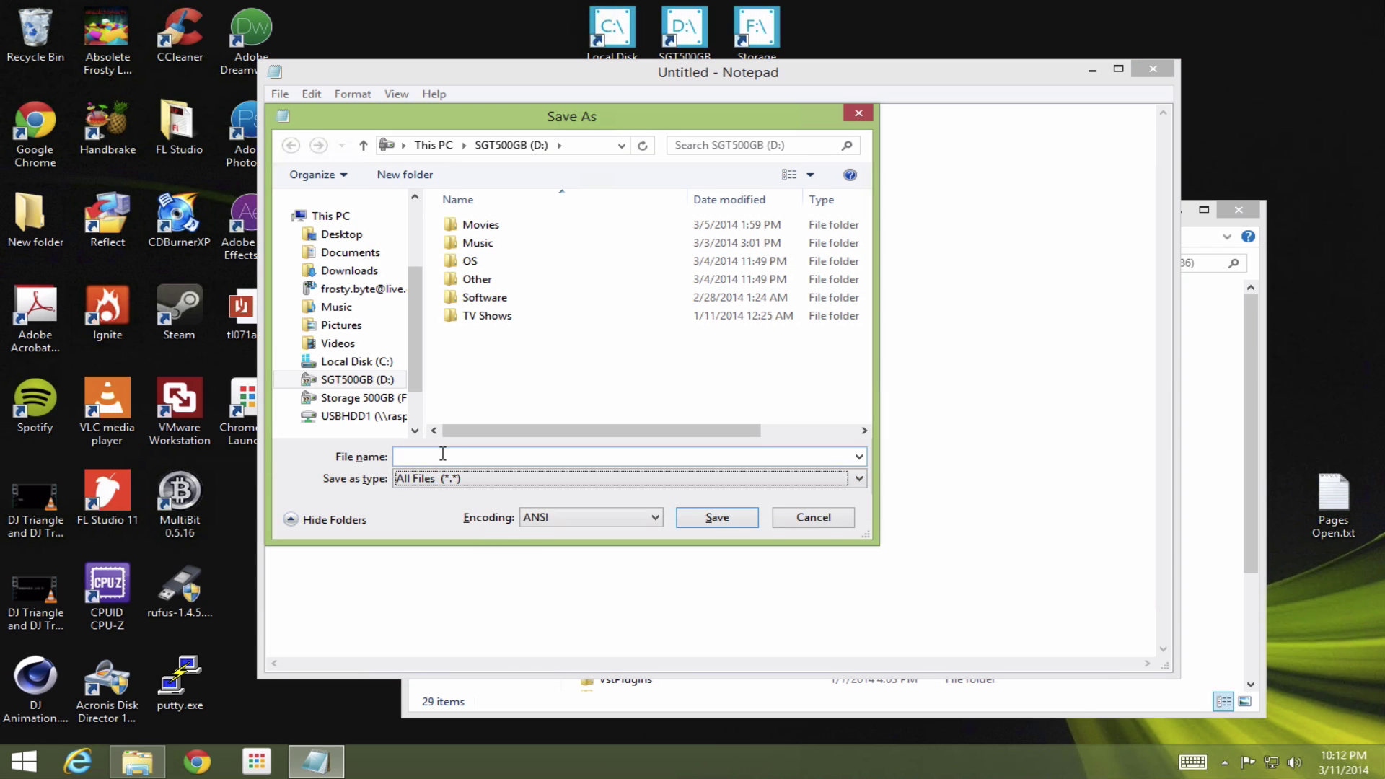
pyautogui.click(348, 269)
pyautogui.click(347, 253)
pyautogui.click(482, 456)
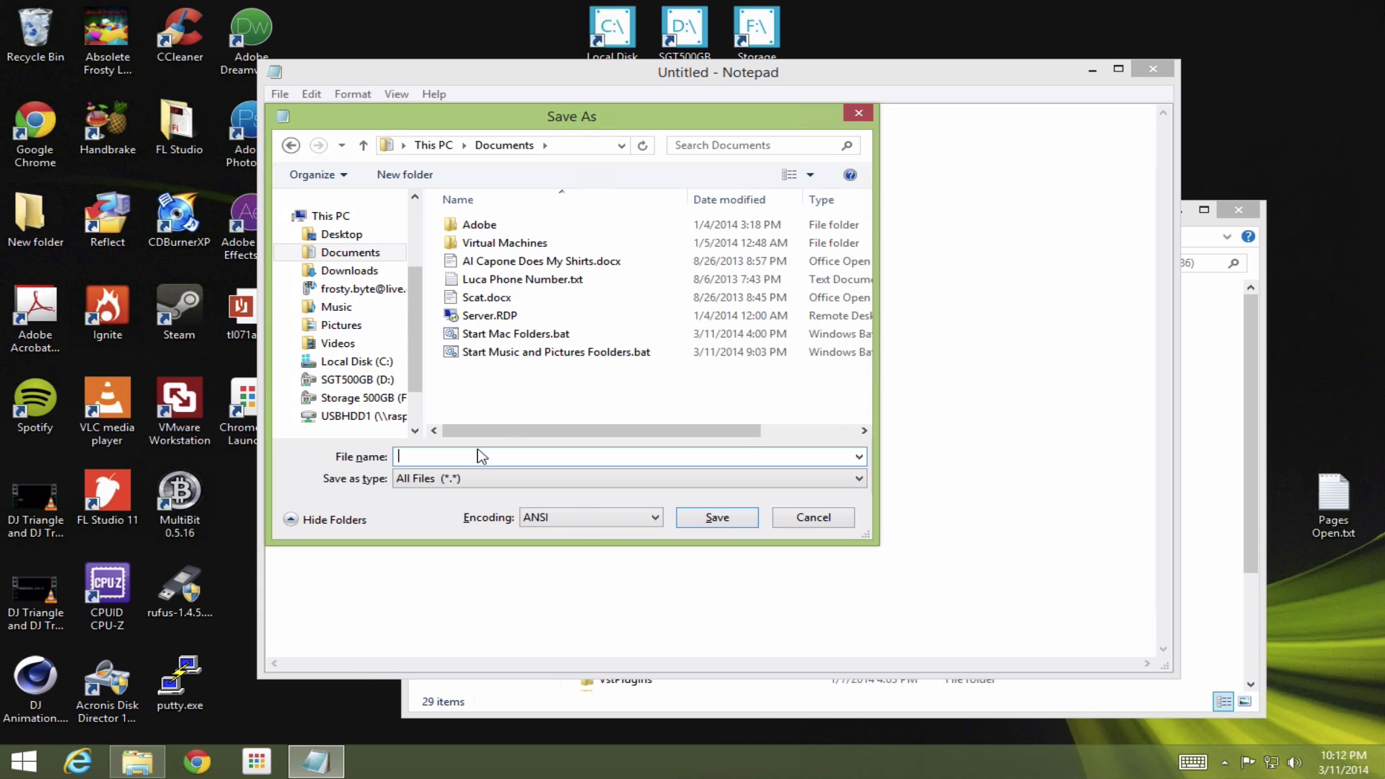
pyautogui.write('YouTube Example.bat')
pyautogui.press('Return')
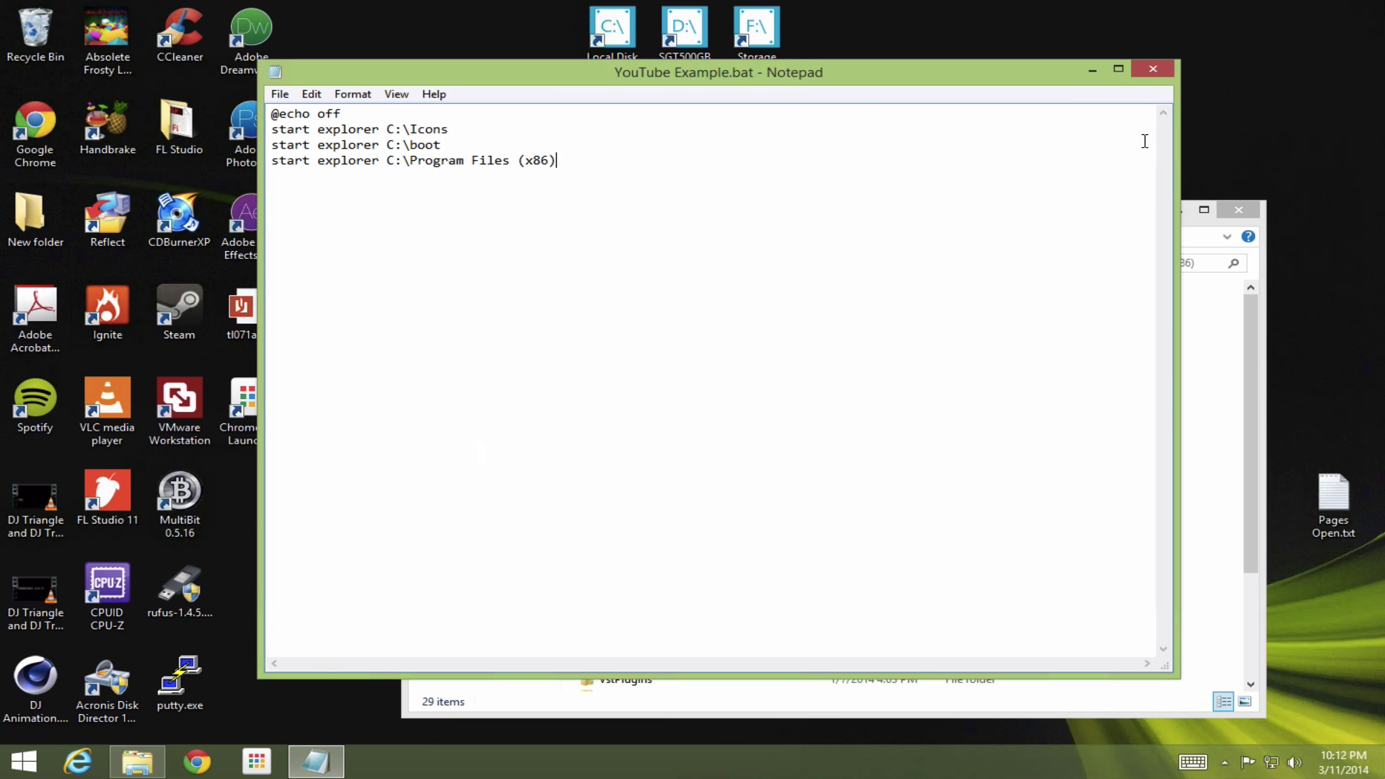
# Step: Close Notepad and run YouTube Example.bat from the Documents folder
pyautogui.click(1148, 69)
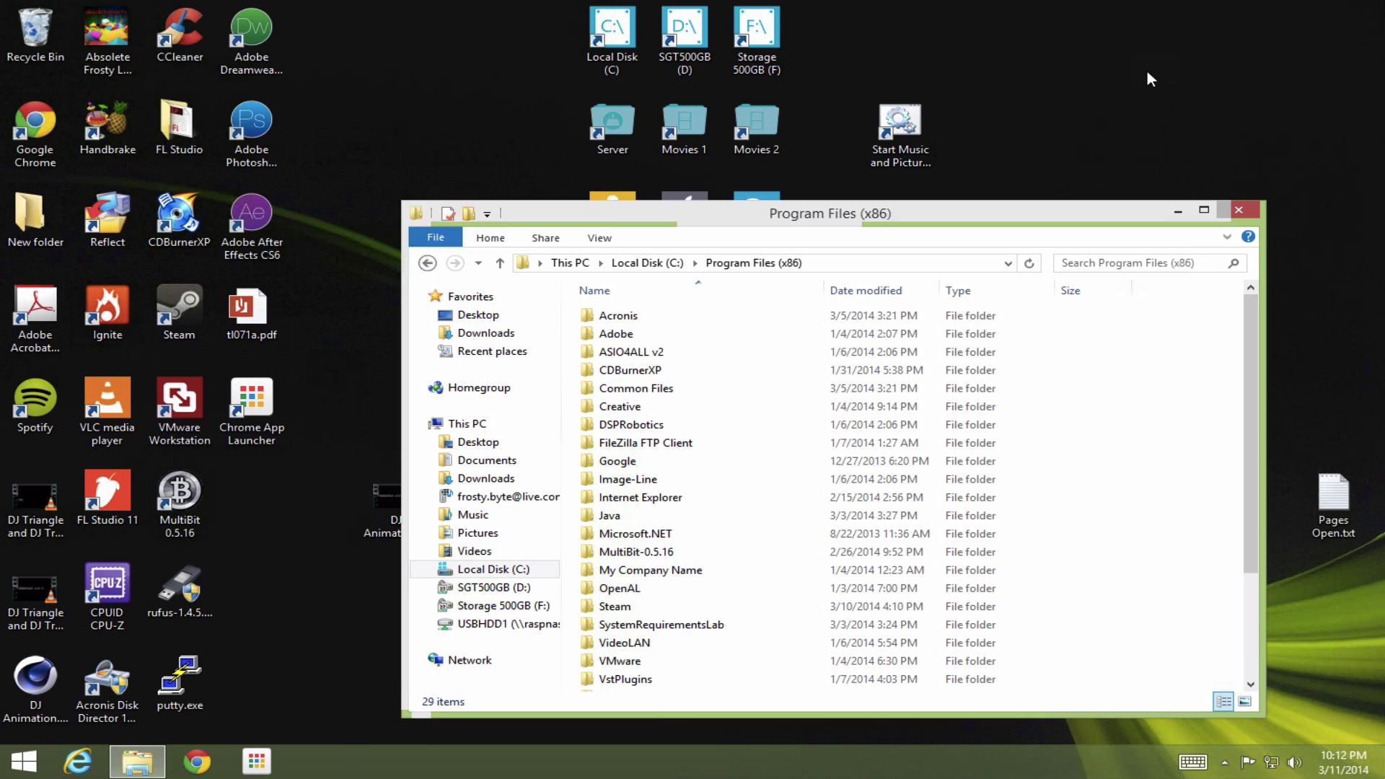
pyautogui.click(490, 460)
pyautogui.click(714, 462)
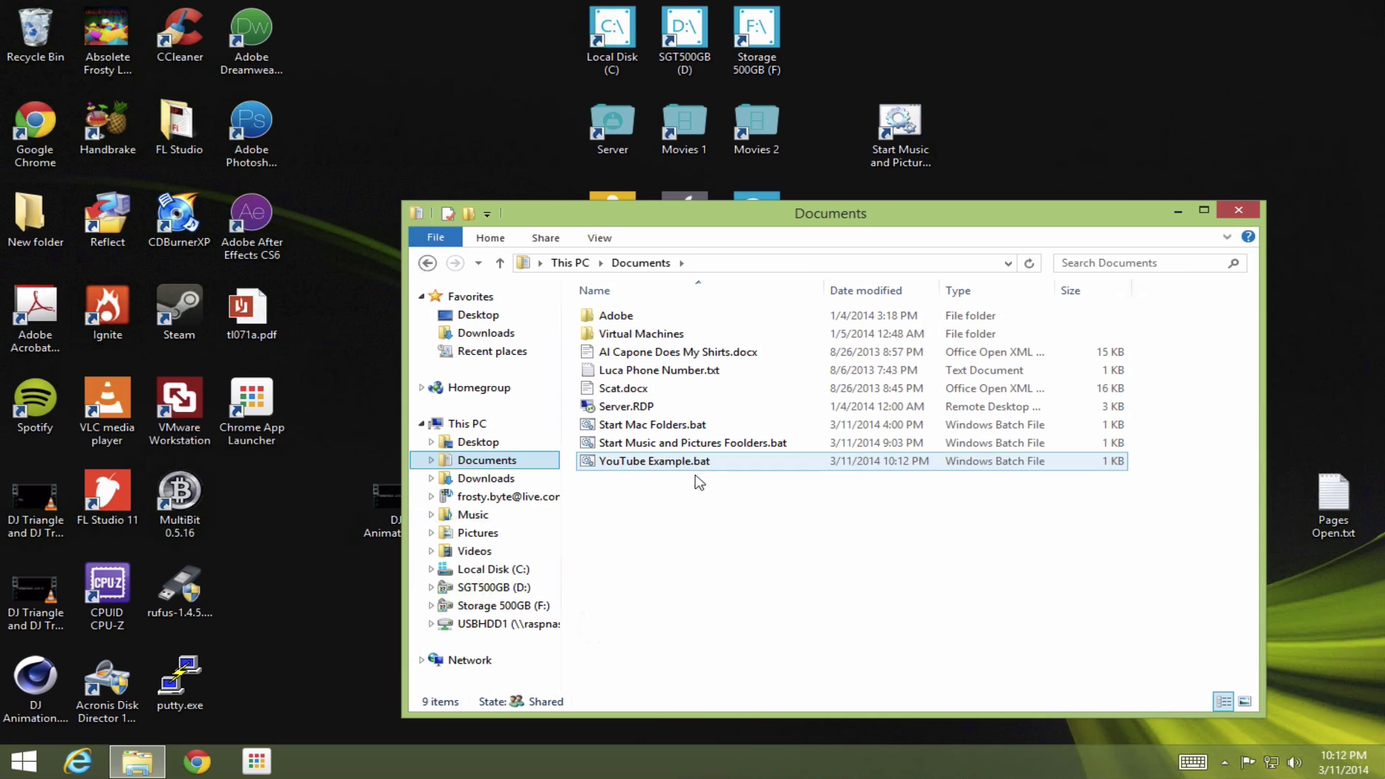
pyautogui.click(728, 463)
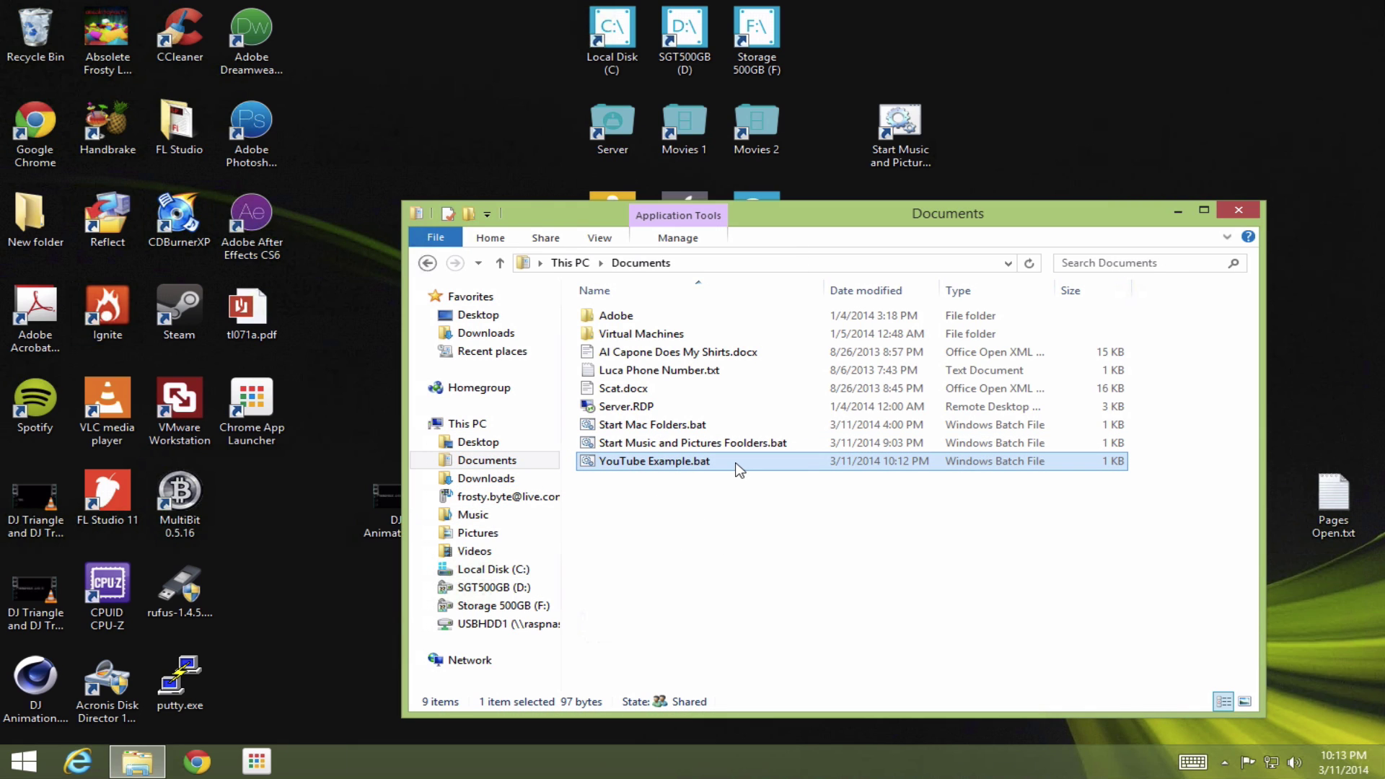
pyautogui.doubleClick(739, 469)
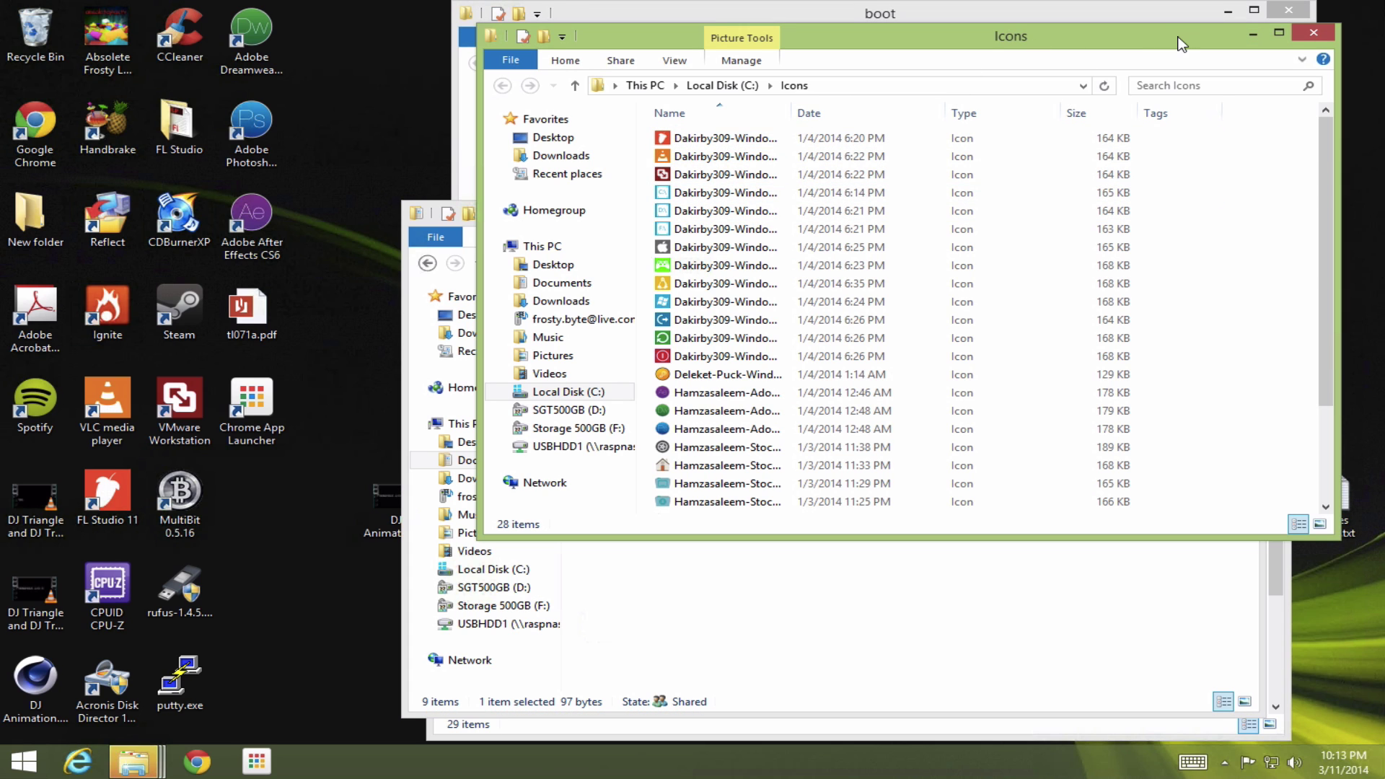
# Step: Check the Icons, boot and Program Files (x86) windows, then close them and Documents
pyautogui.moveTo(1180, 43); pyautogui.dragTo(512, 100)
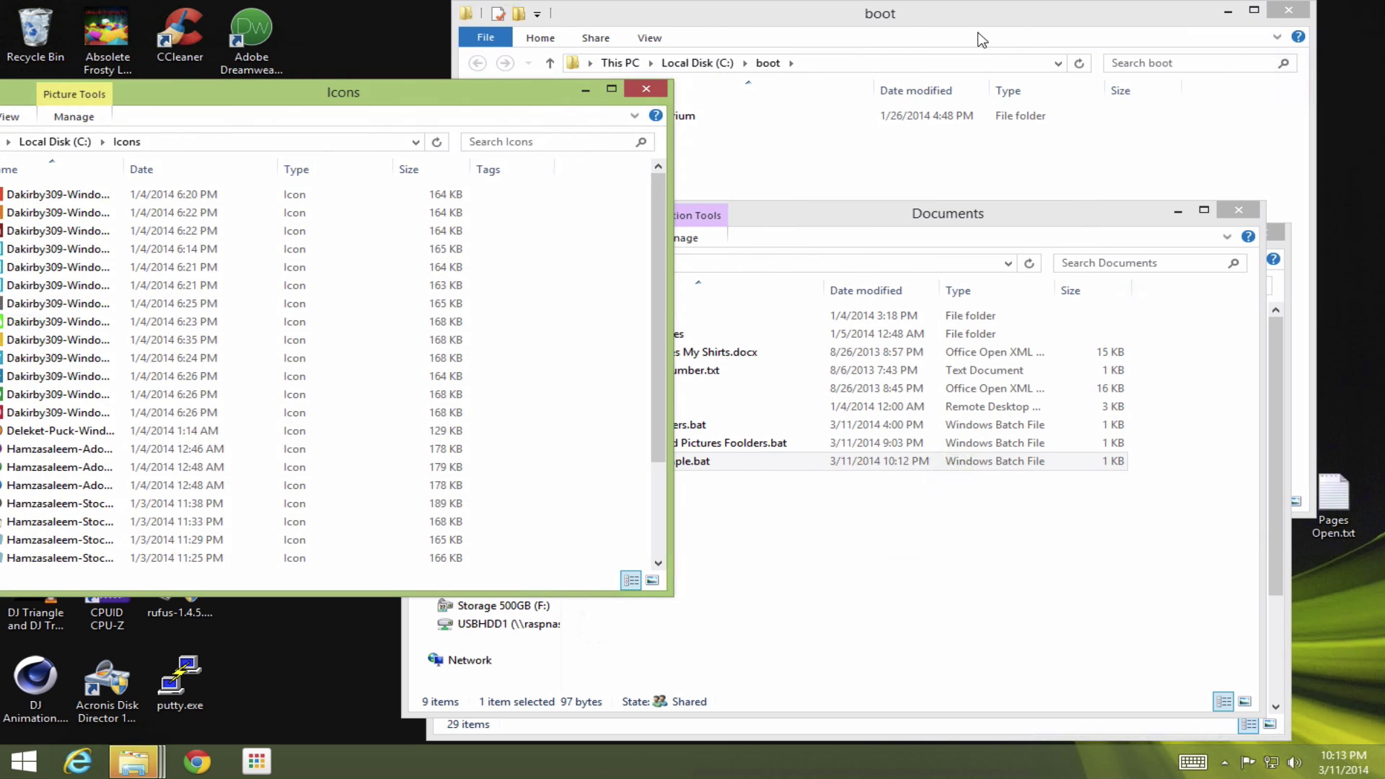
pyautogui.moveTo(924, 21); pyautogui.dragTo(510, 109)
pyautogui.click(1285, 278)
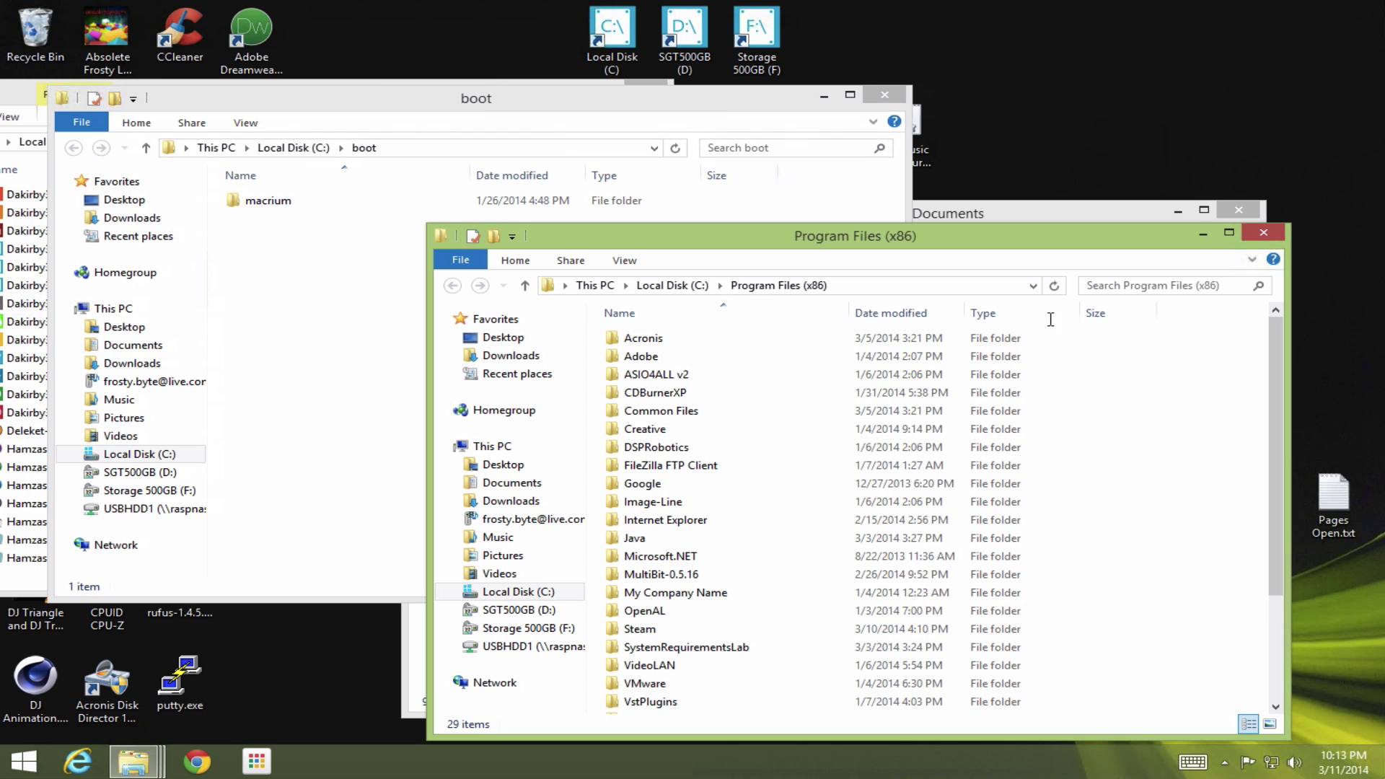
pyautogui.click(1263, 232)
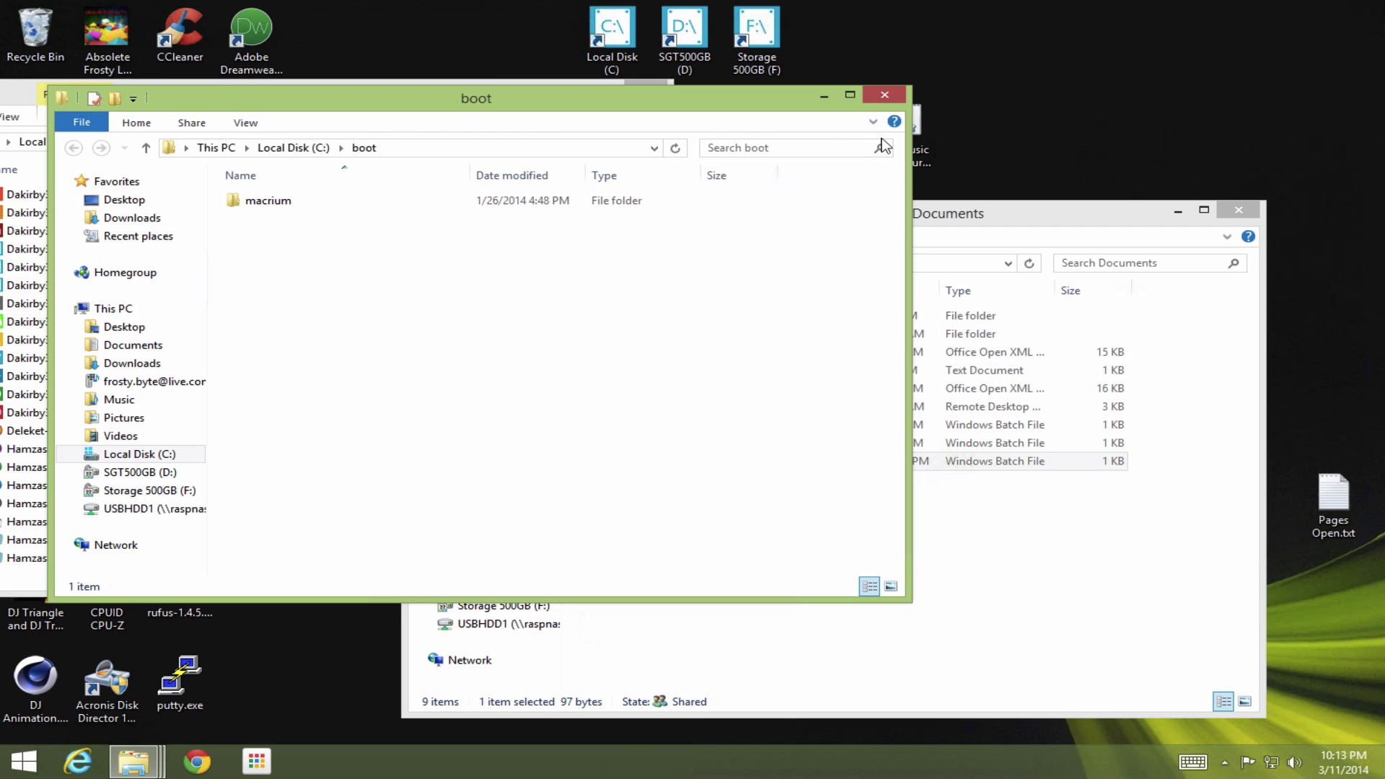
pyautogui.click(883, 95)
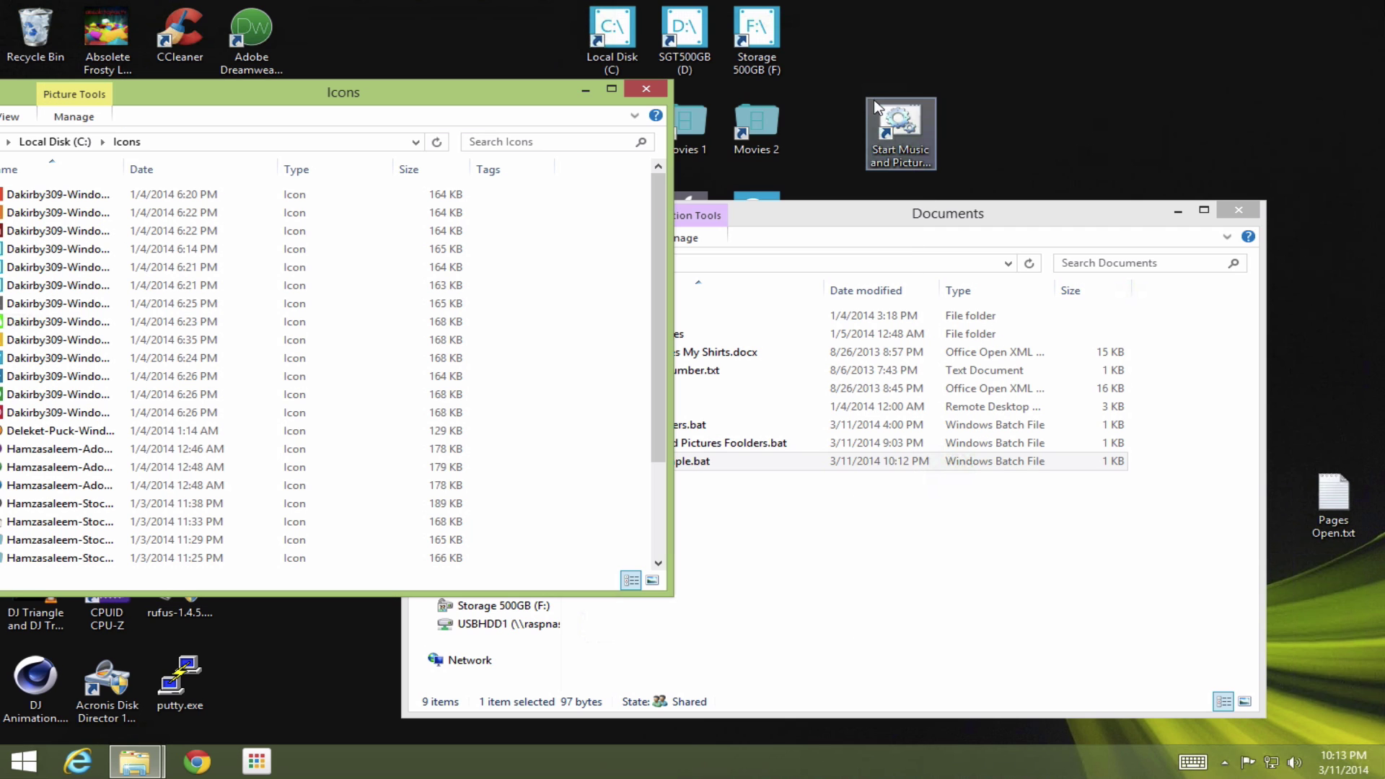
pyautogui.click(642, 92)
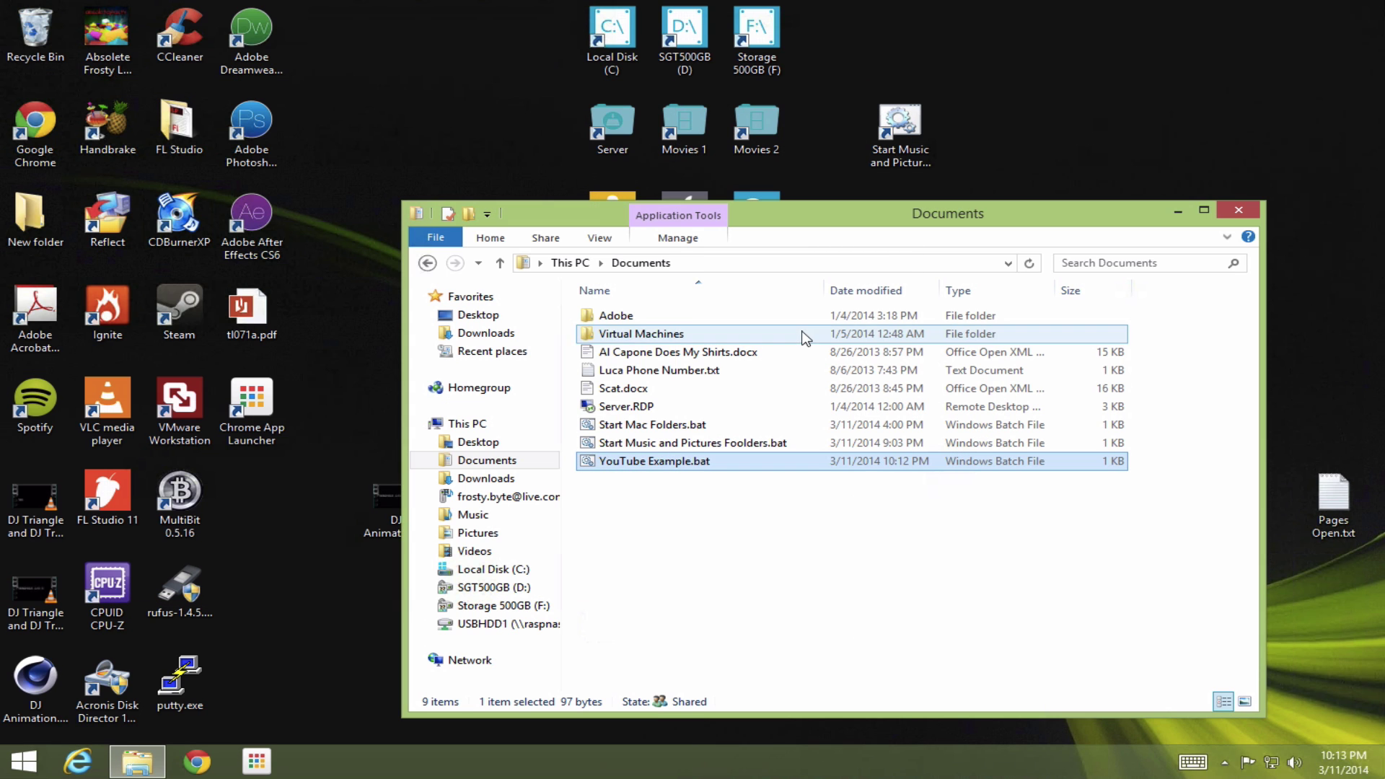
pyautogui.click(1230, 218)
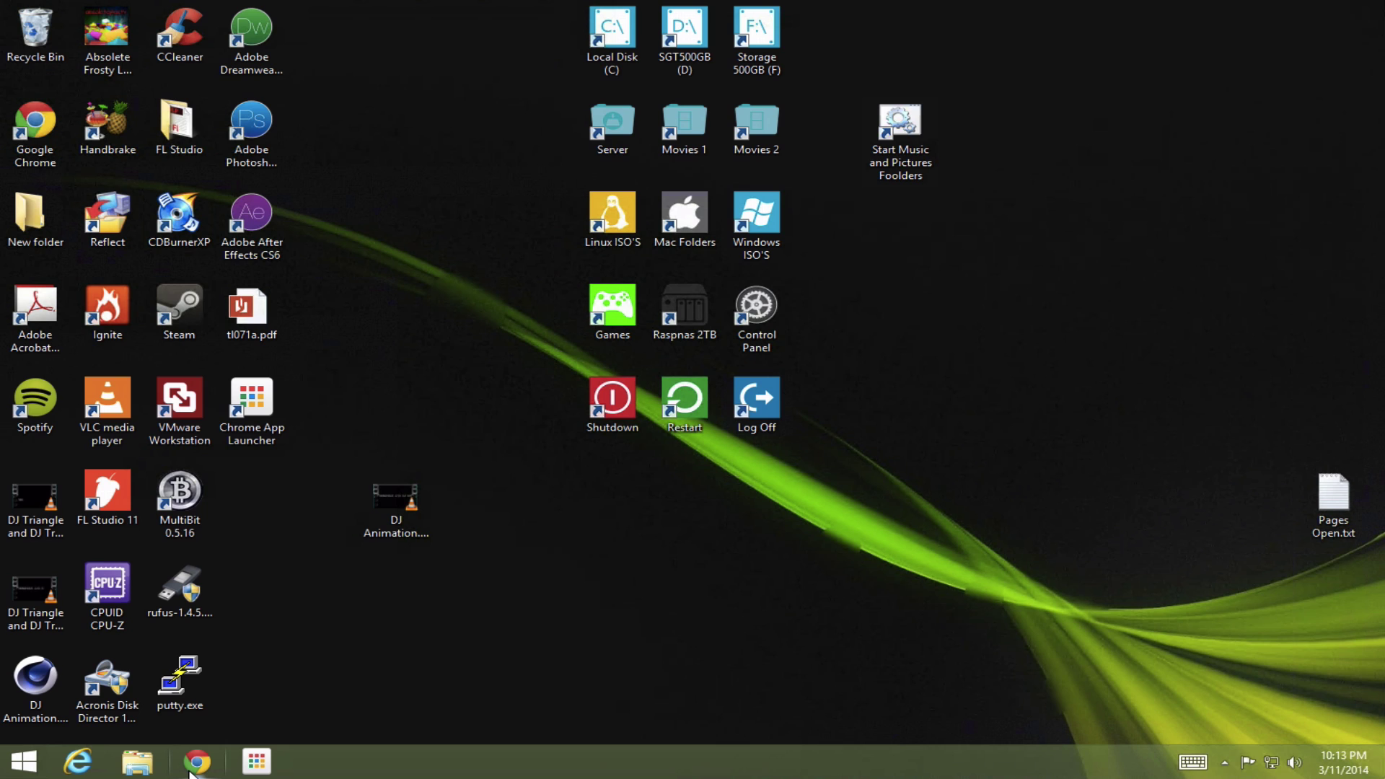
# Step: Send YouTube Example.bat from Documents to the desktop as a shortcut
pyautogui.click(137, 762)
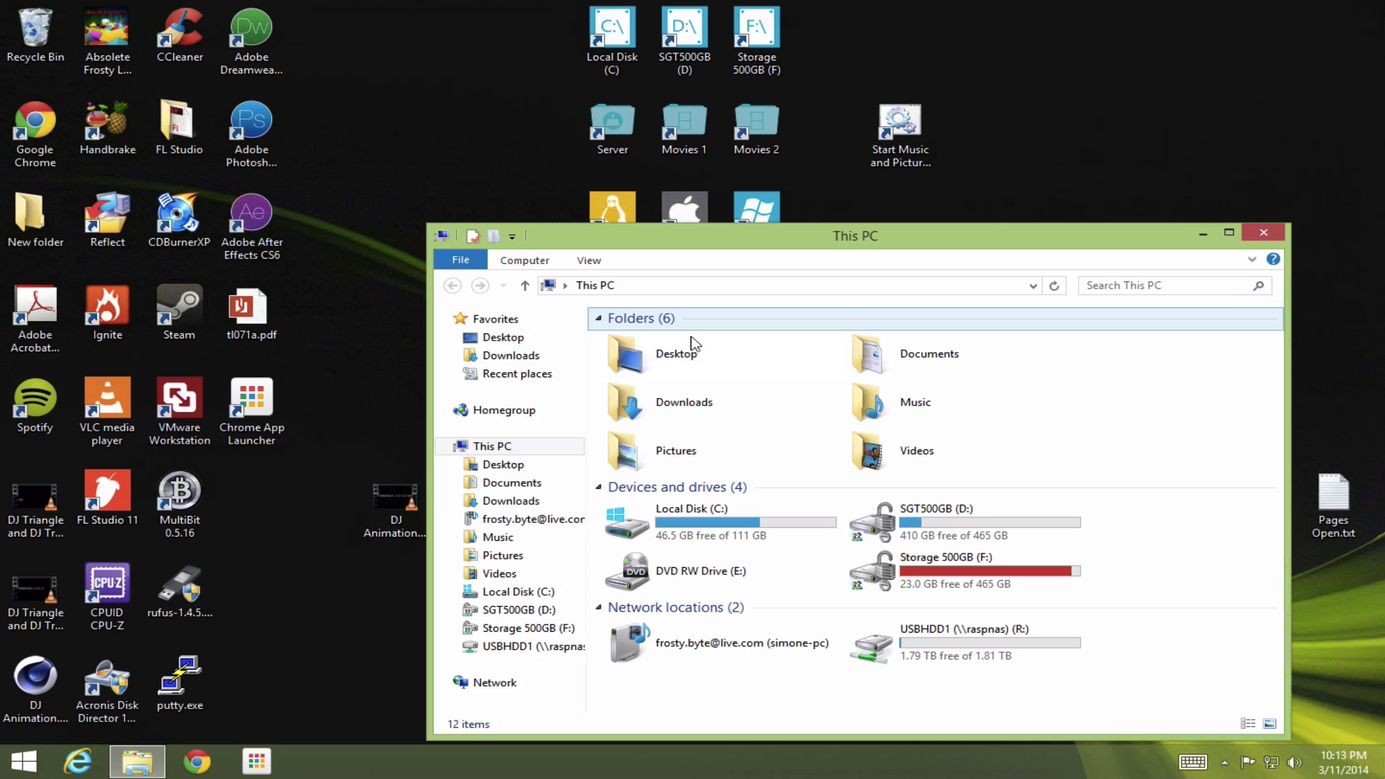
pyautogui.click(491, 483)
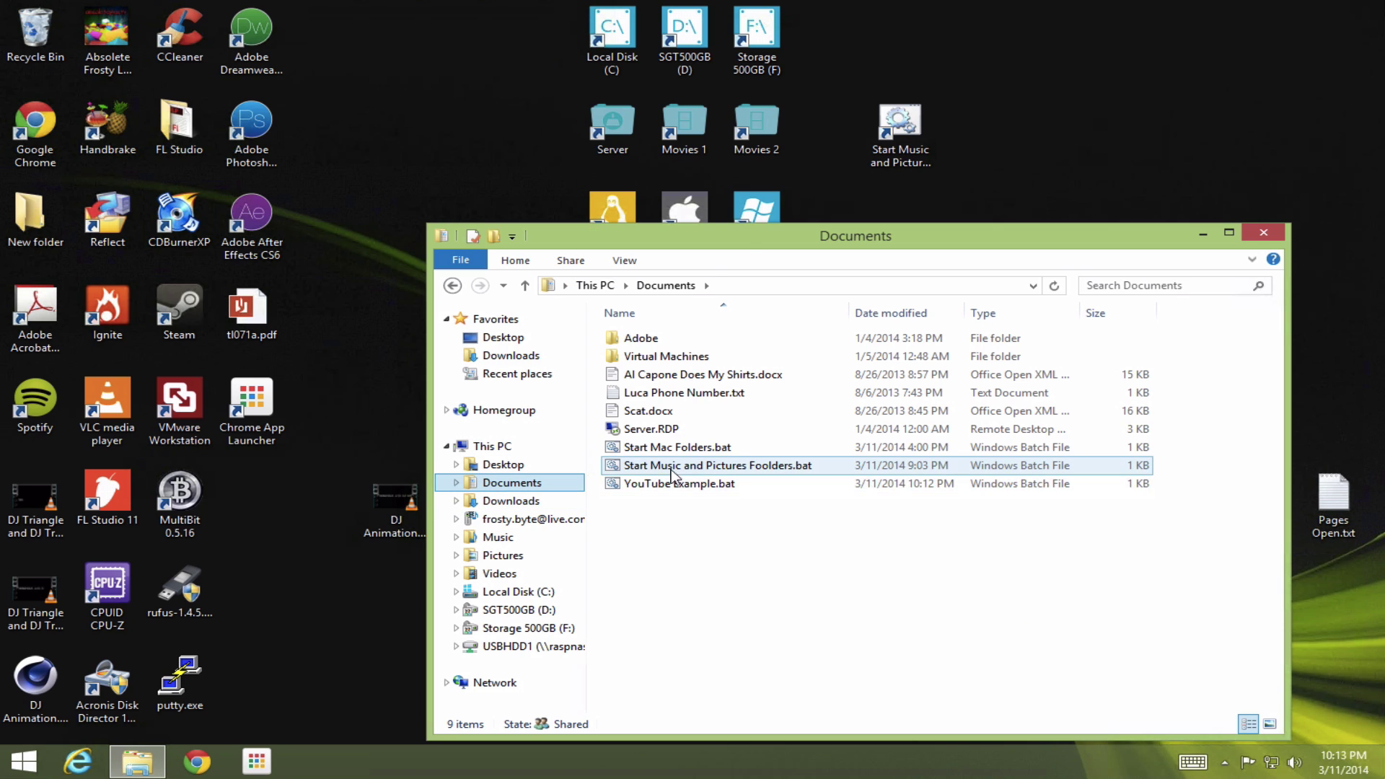
pyautogui.click(684, 490)
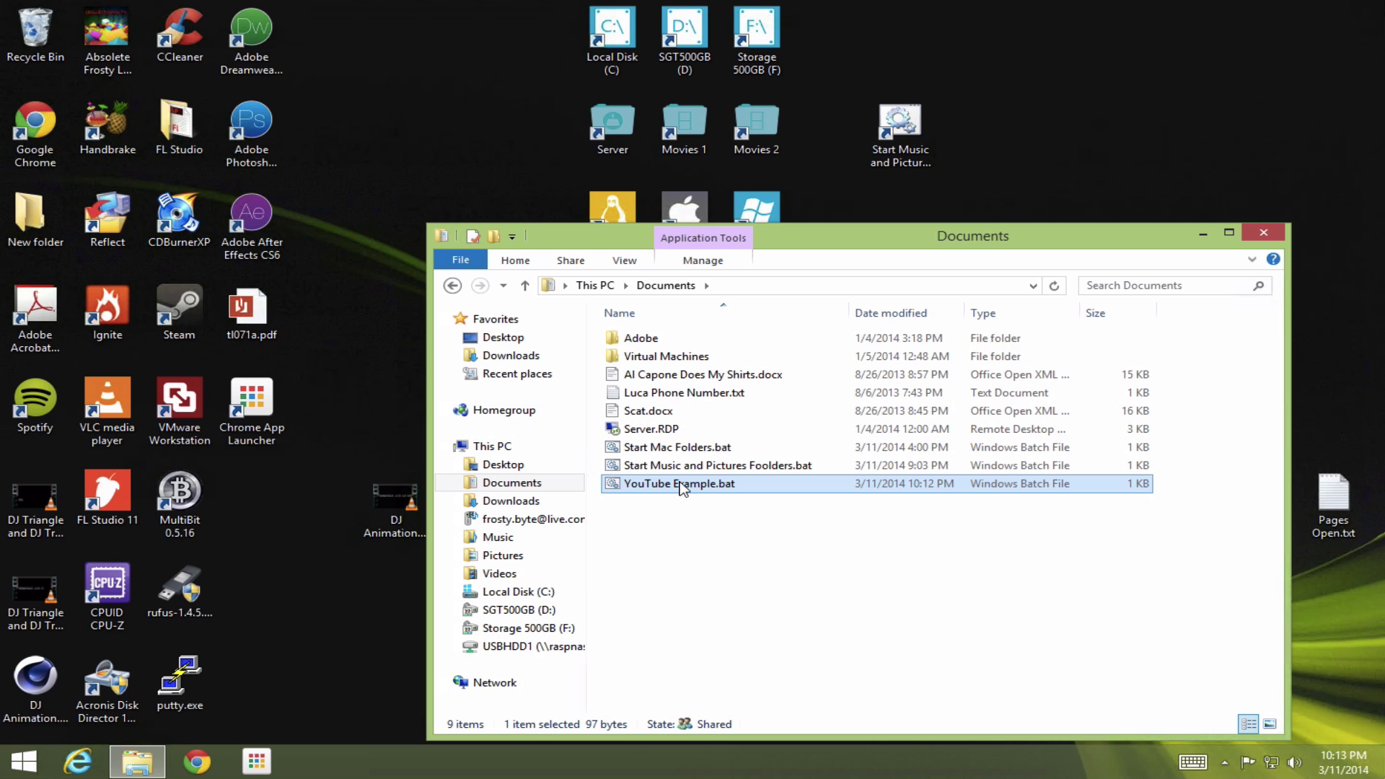
pyautogui.rightClick(683, 491)
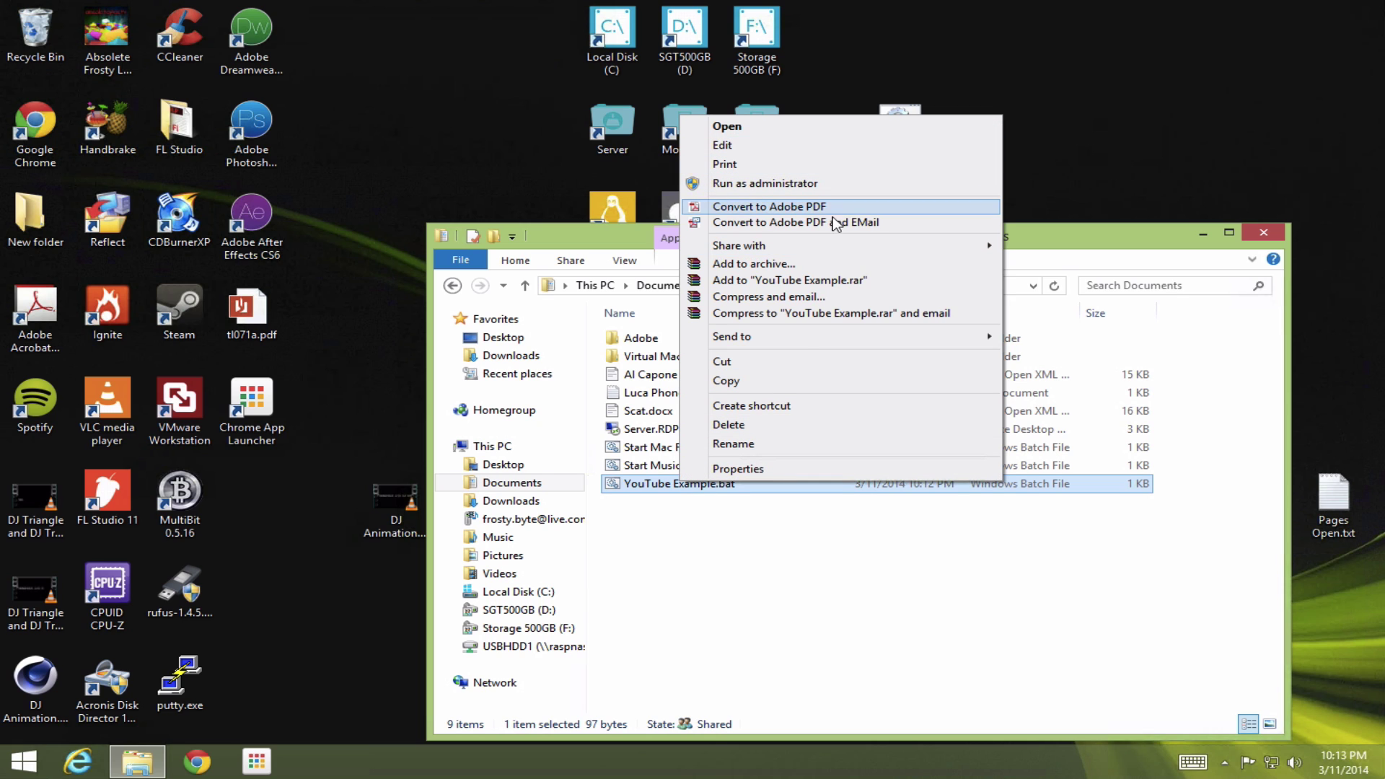
pyautogui.moveTo(750, 338)
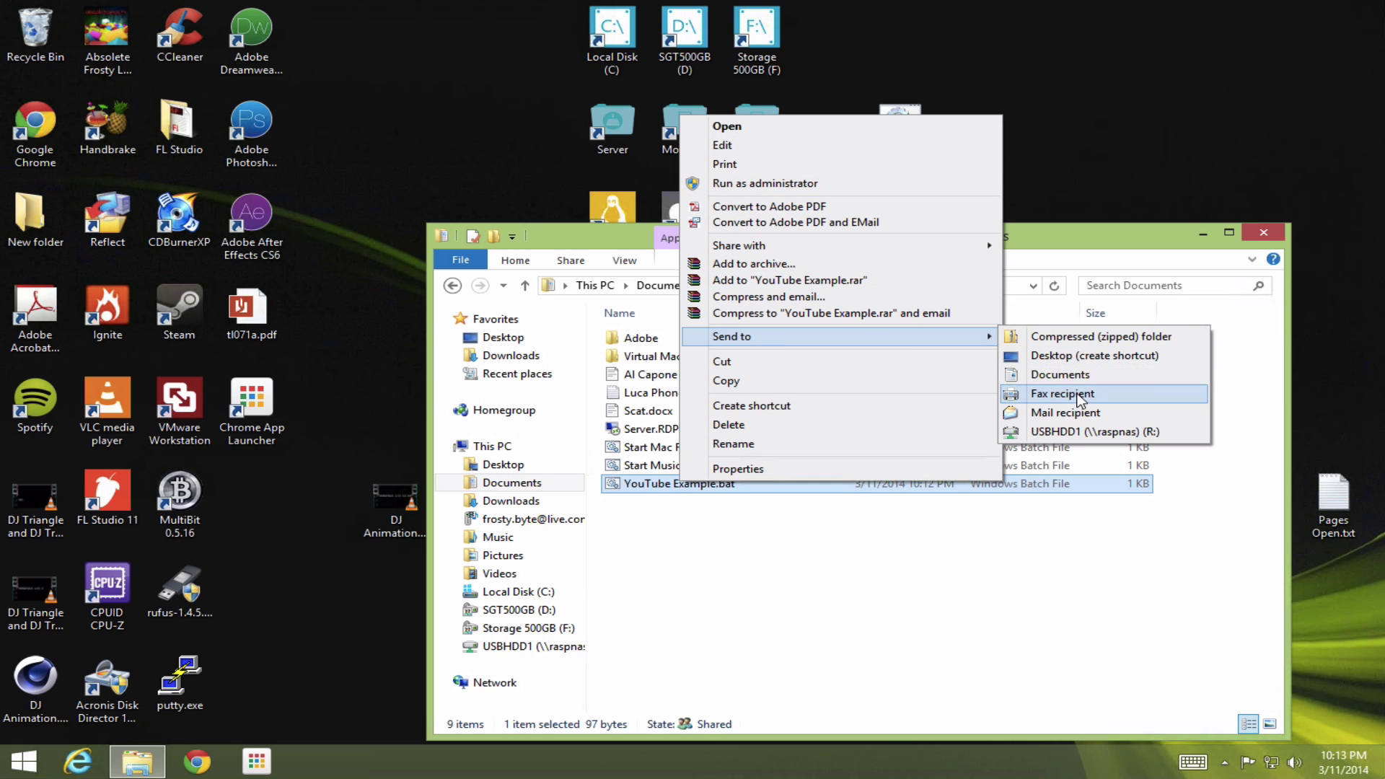
pyautogui.click(1067, 355)
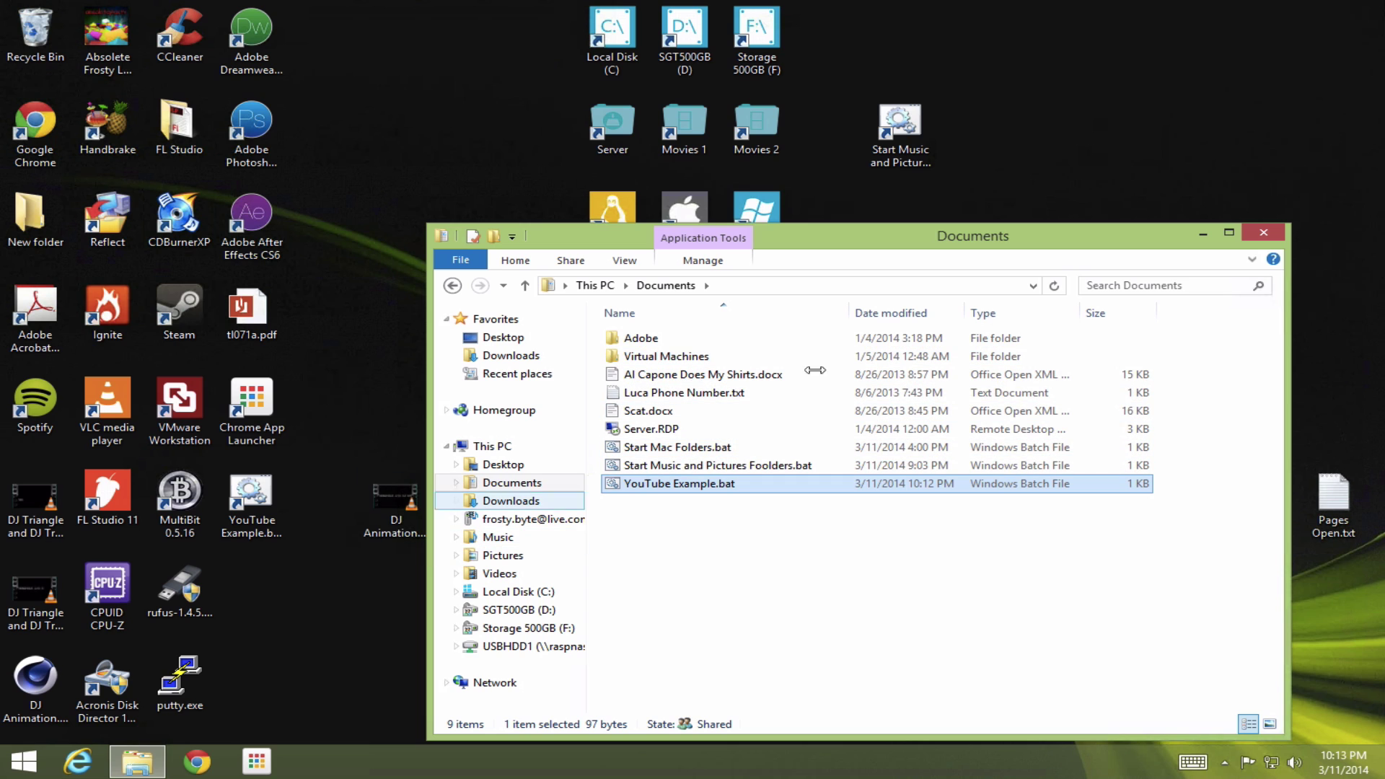
# Step: Close Explorer and position the new shortcut beside the middle group of desktop icons
pyautogui.click(1265, 234)
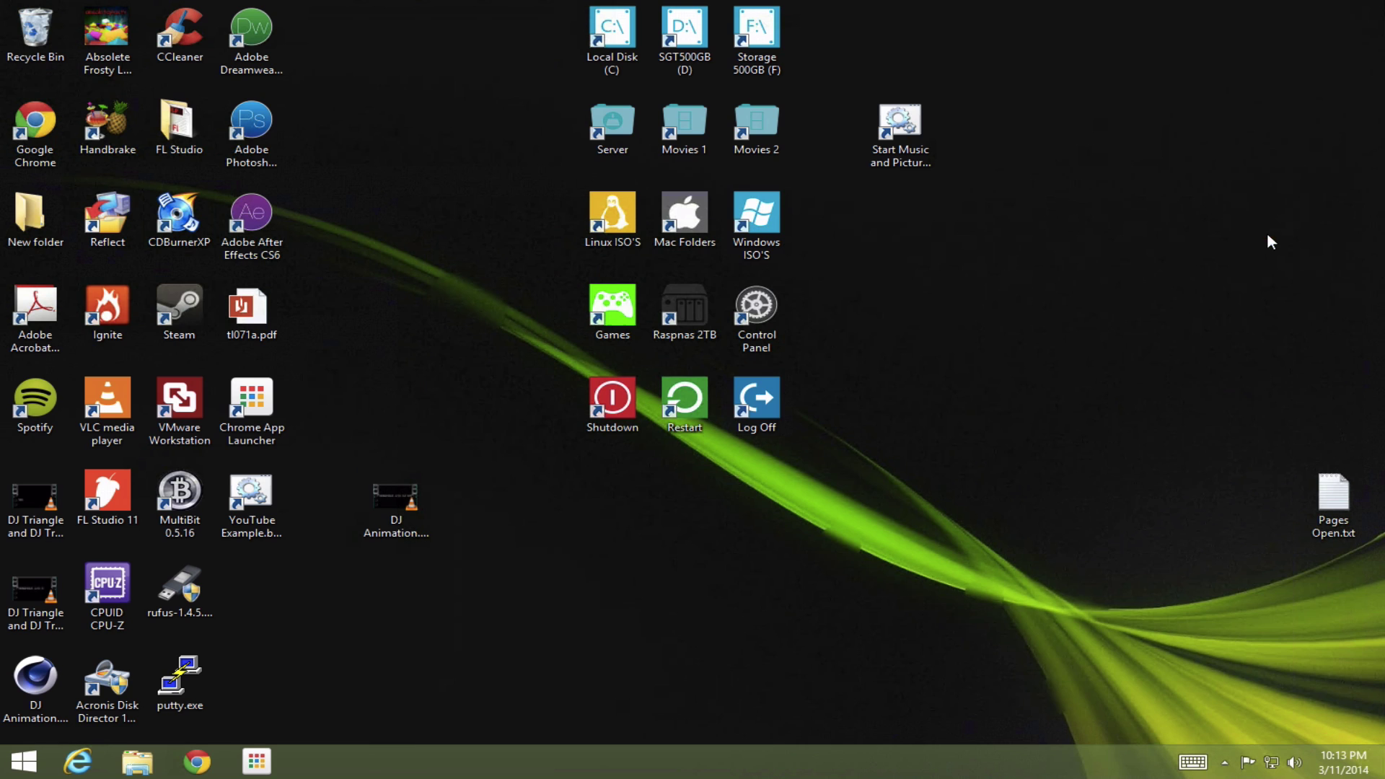
pyautogui.moveTo(226, 531); pyautogui.dragTo(928, 271)
pyautogui.click(868, 463)
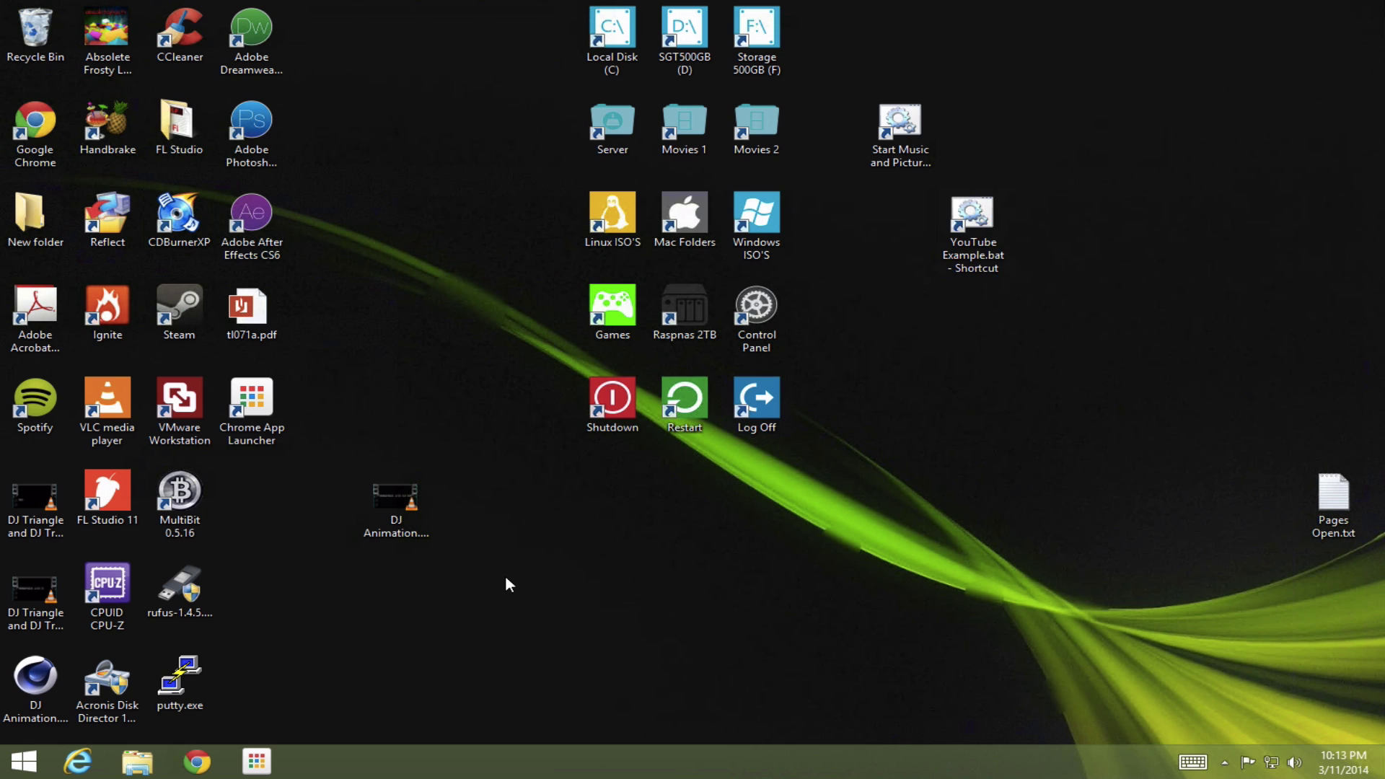
pyautogui.moveTo(439, 167); pyautogui.dragTo(461, 90)
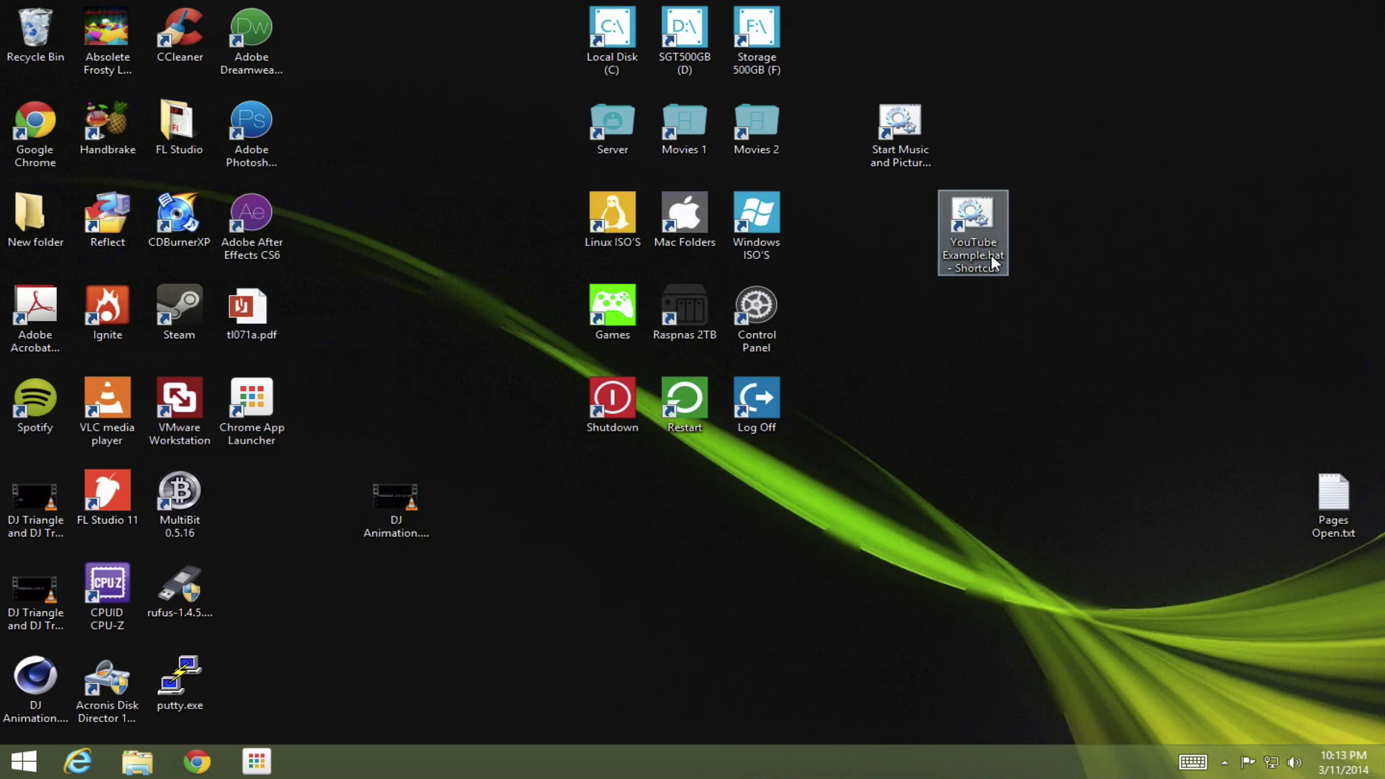
pyautogui.click(991, 257)
# Step: From the shortcut's Properties, open Change Icon, dismiss the warning and browse for an icon file
pyautogui.rightClick(991, 257)
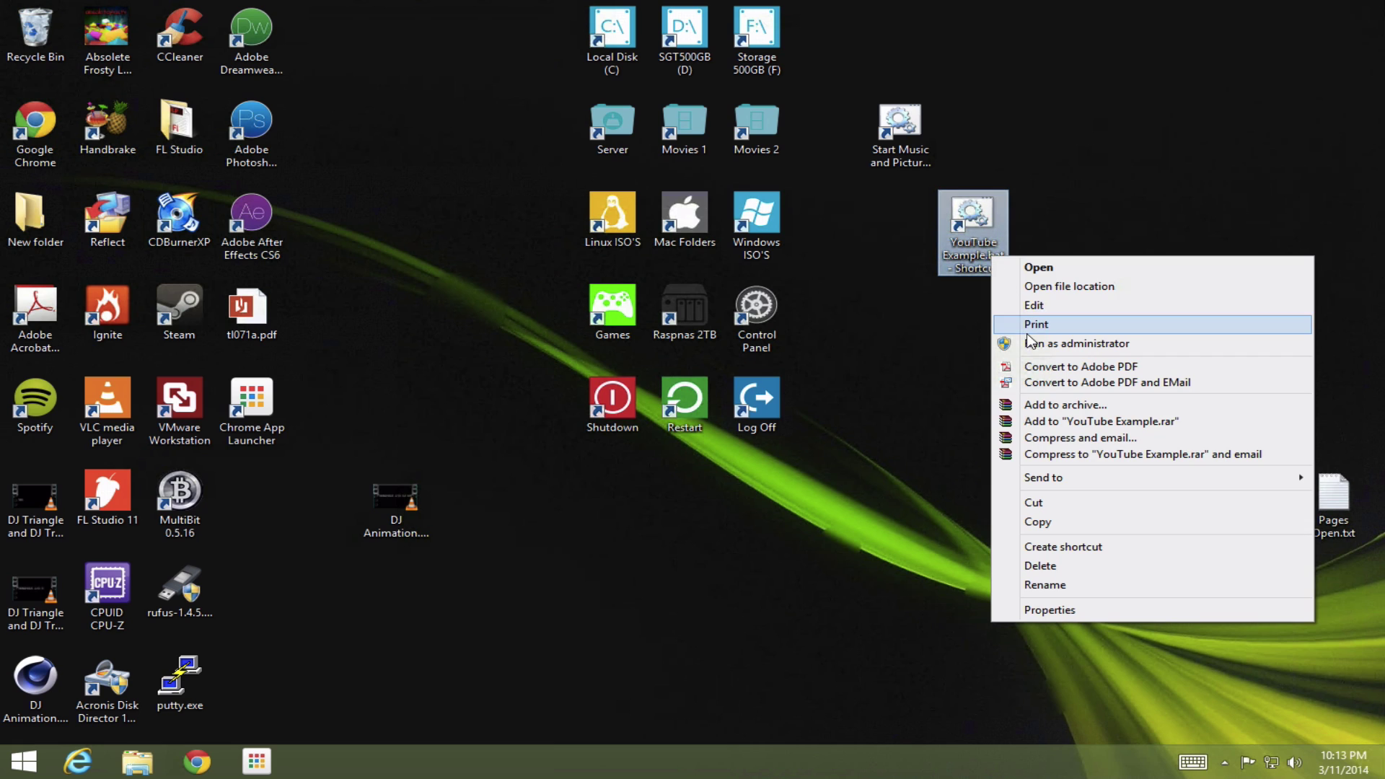
pyautogui.click(1048, 610)
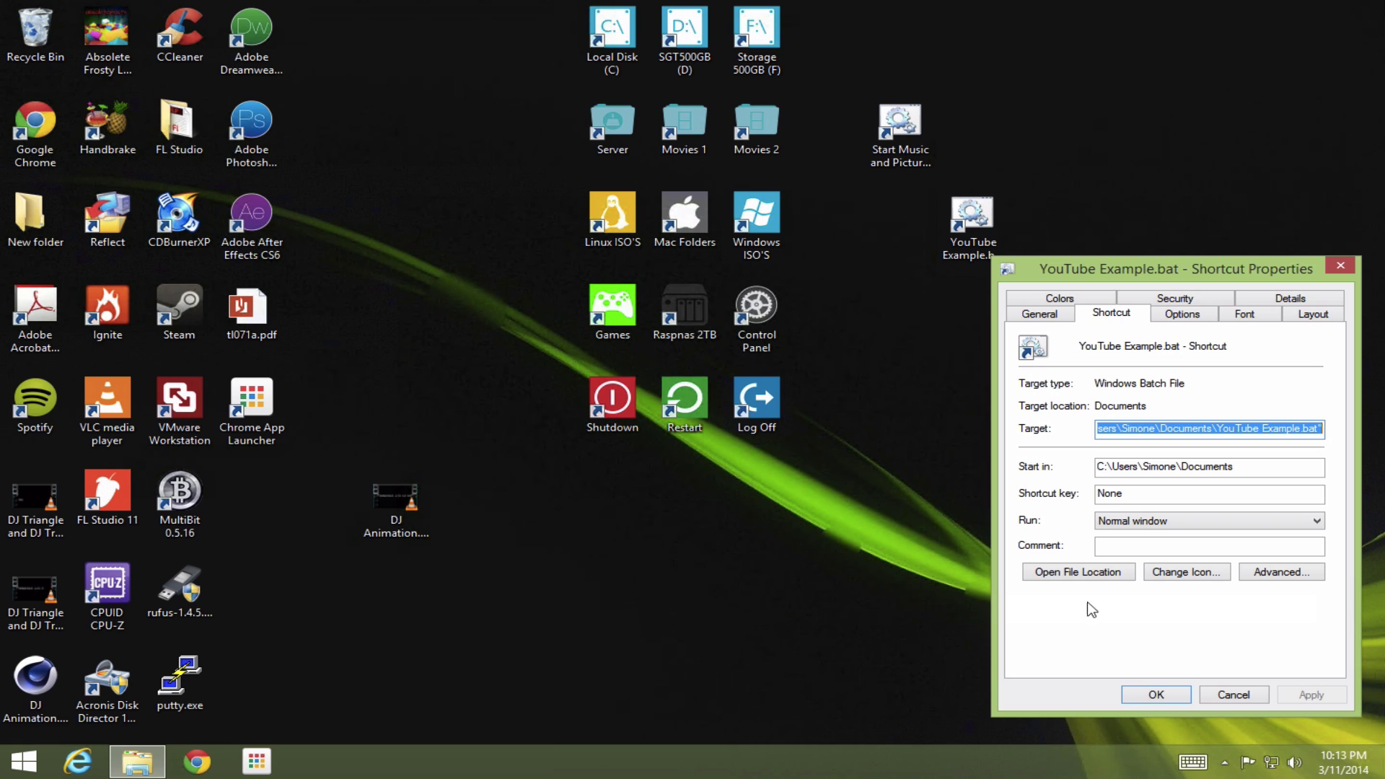
pyautogui.click(1212, 578)
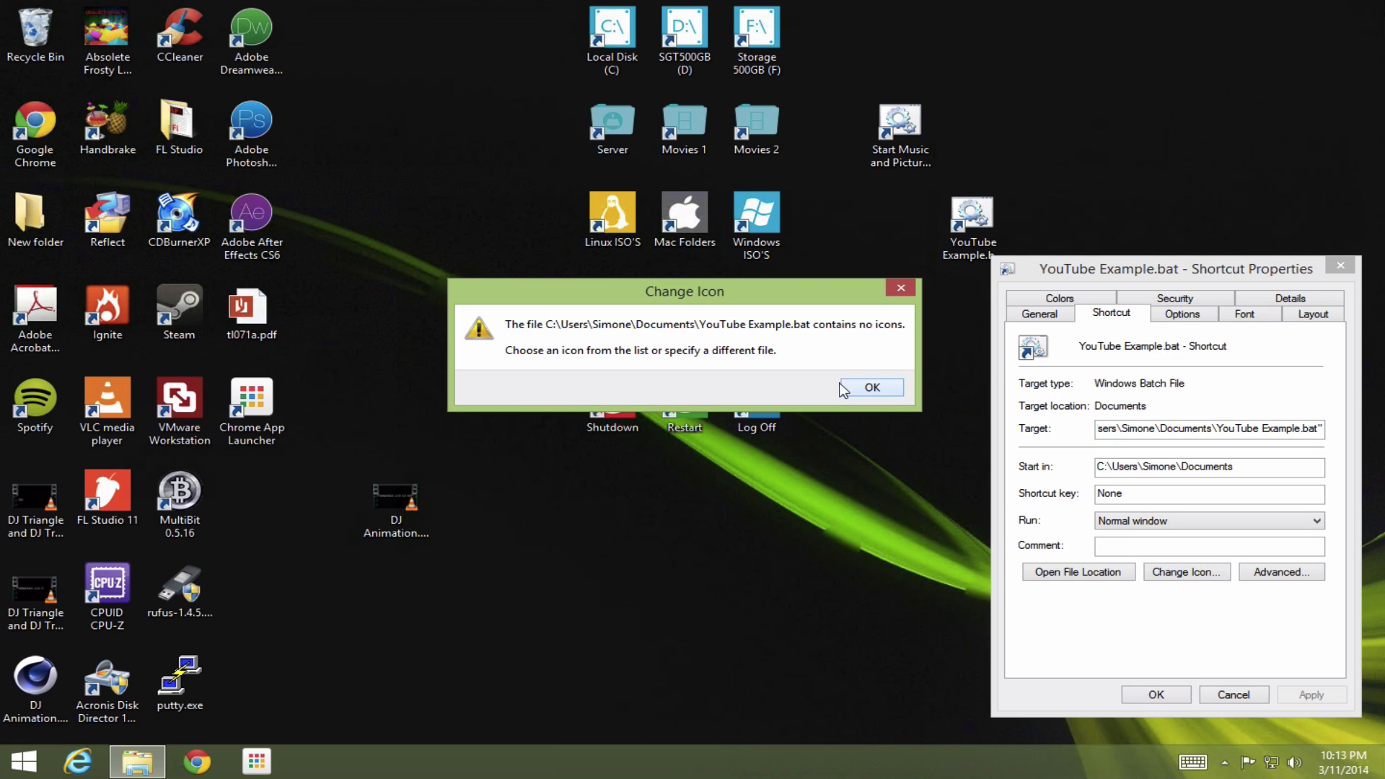
pyautogui.click(888, 386)
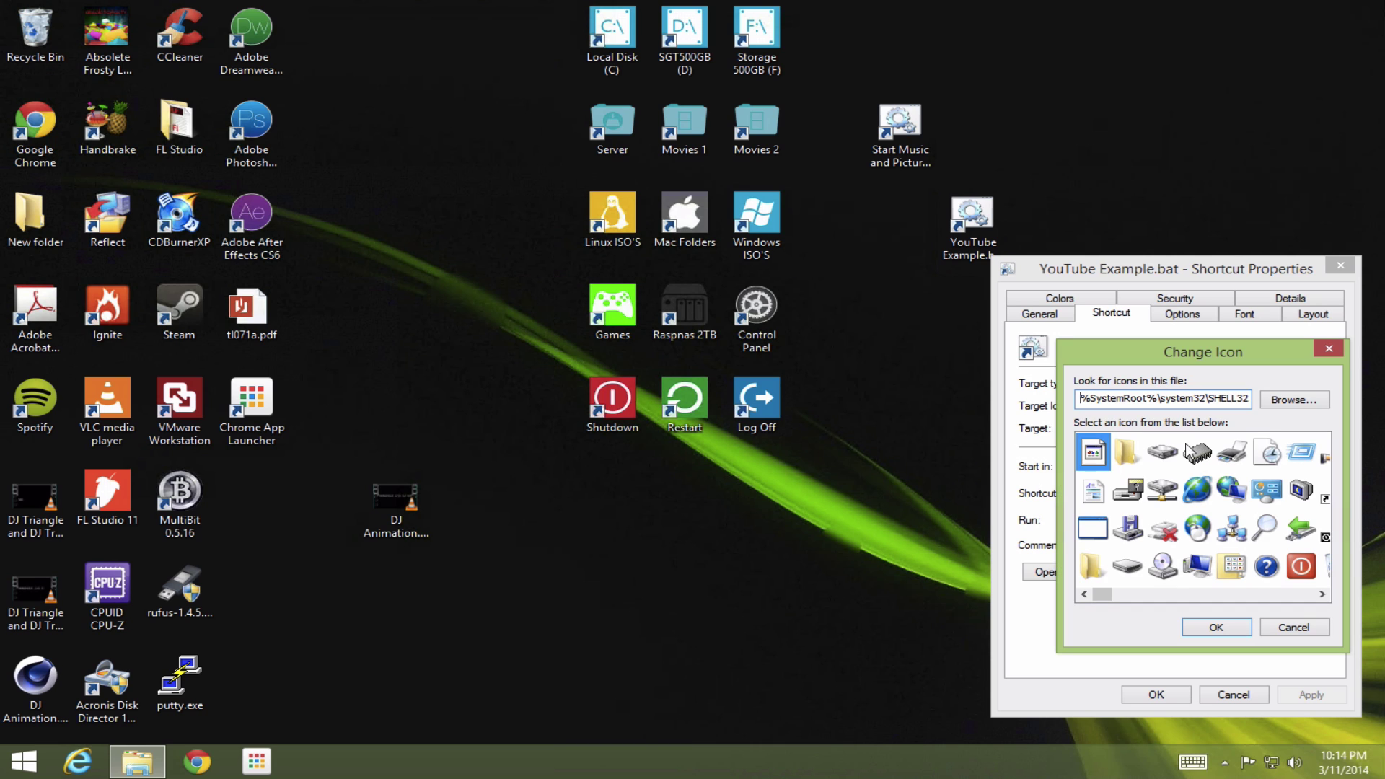
pyautogui.click(1294, 404)
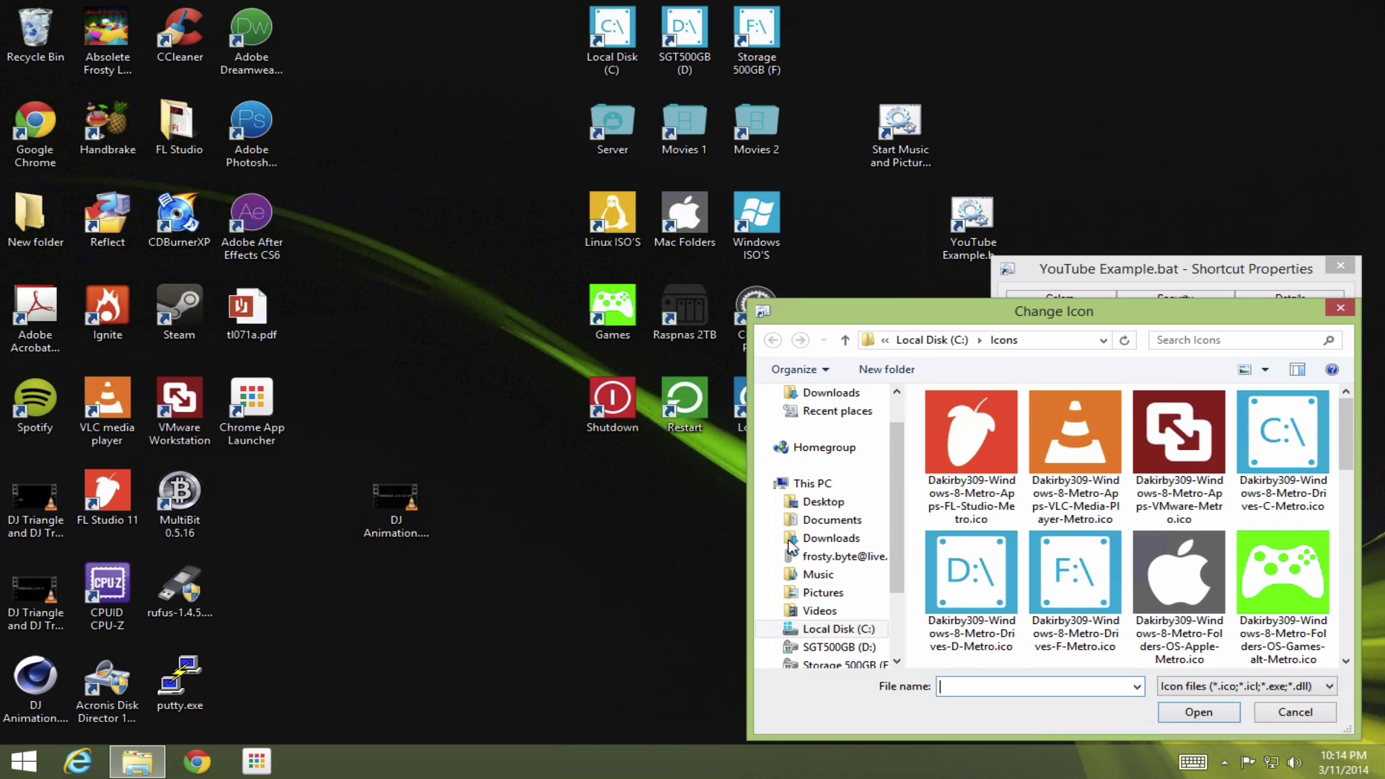
pyautogui.click(205, 771)
# Step: Go to iconarchive.com in a full-screen browser and search for 'folder' icons
pyautogui.click(465, 68)
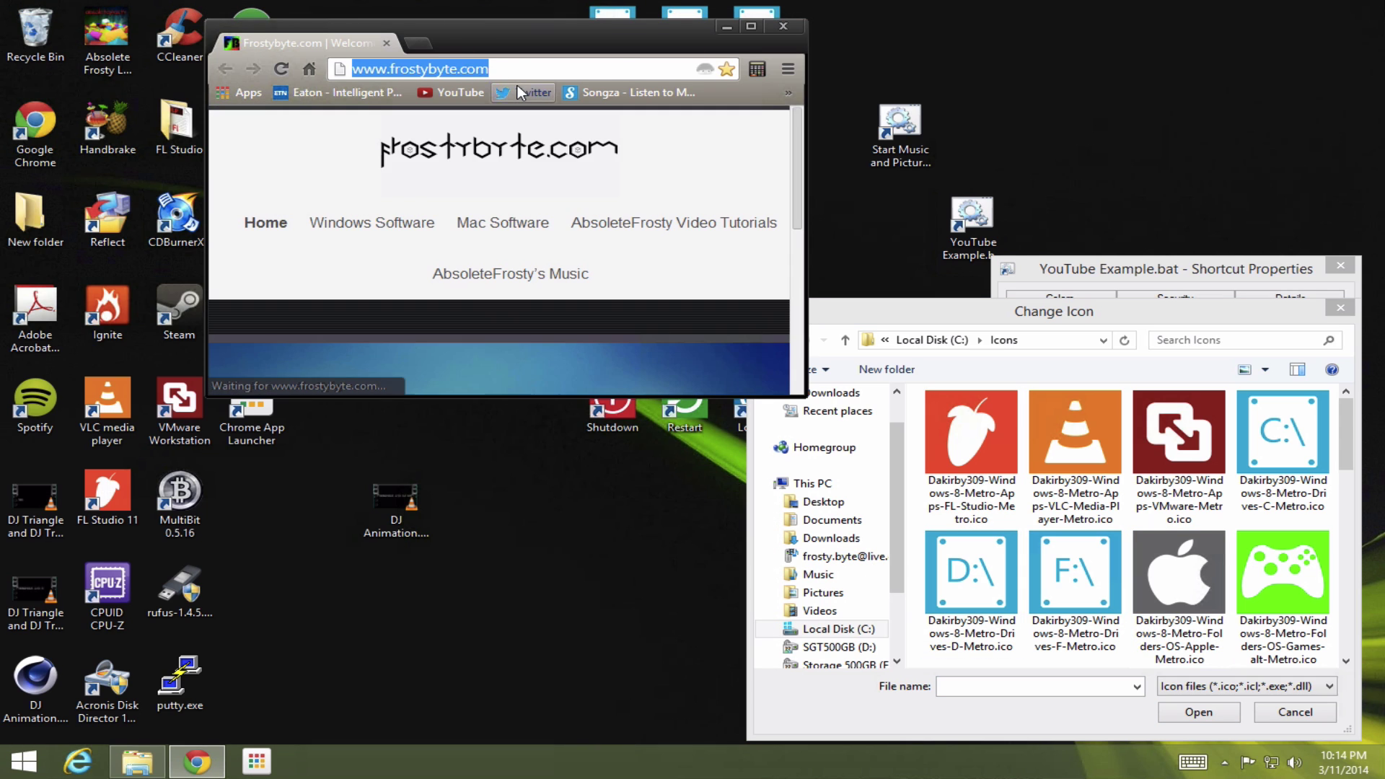
pyautogui.write('iconarchive')
pyautogui.press('Return')
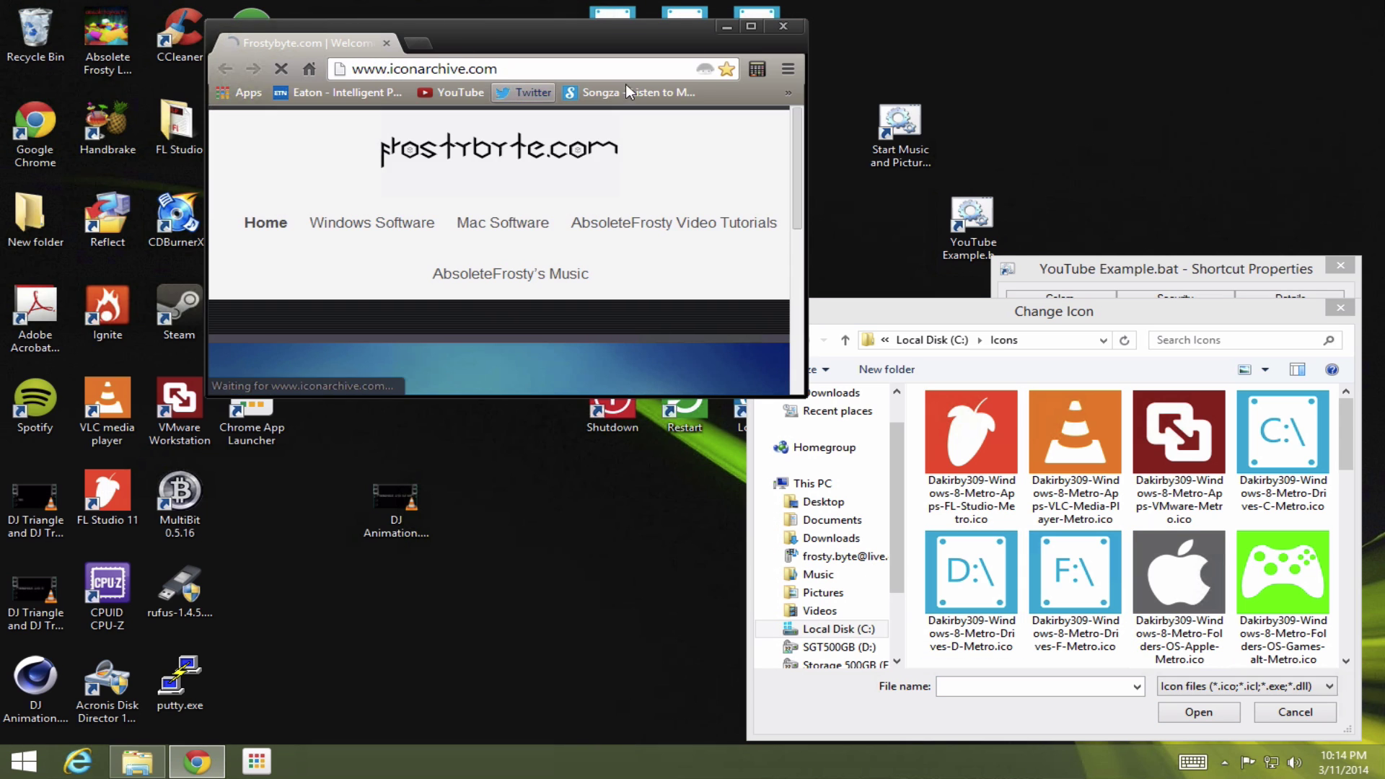
pyautogui.moveTo(577, 32); pyautogui.dragTo(372, 1)
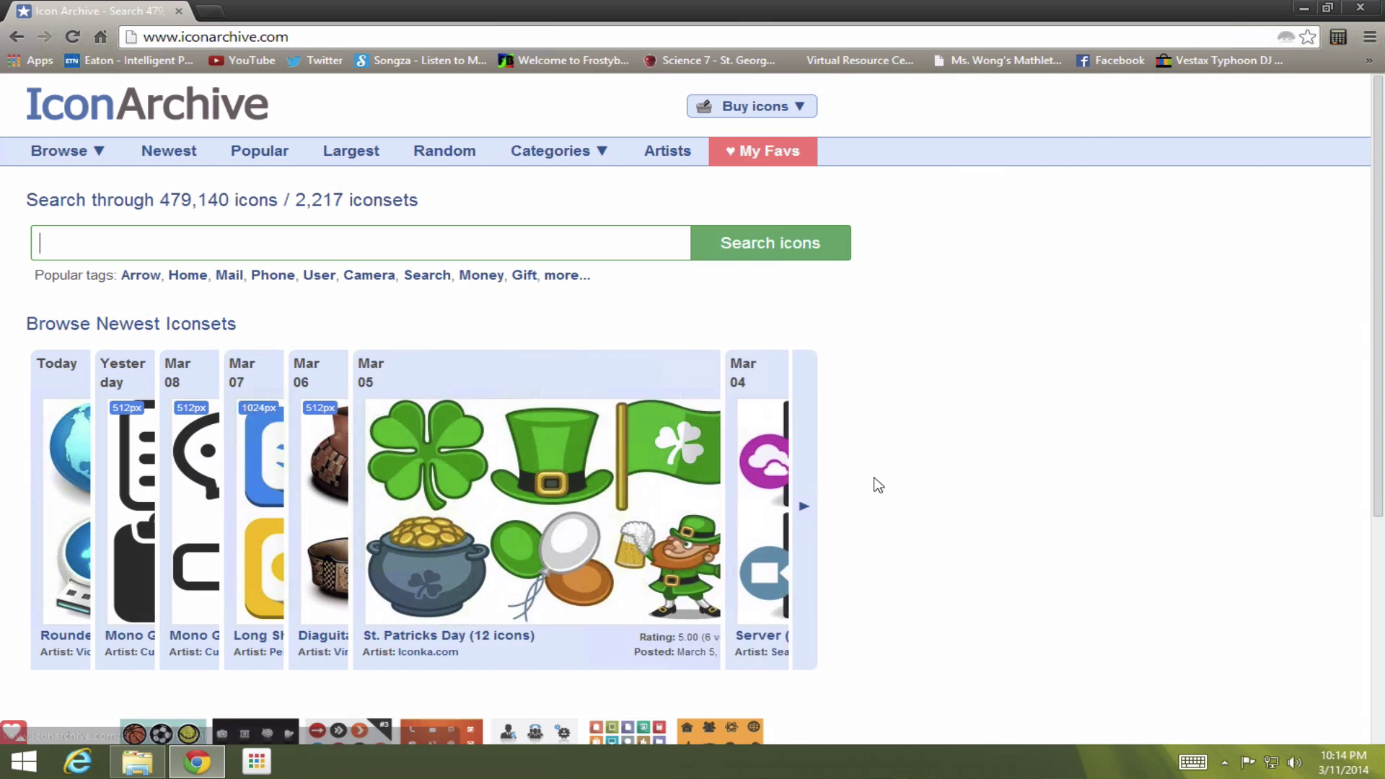
pyautogui.scroll(-5, 878, 485)
pyautogui.scroll(5, 878, 485)
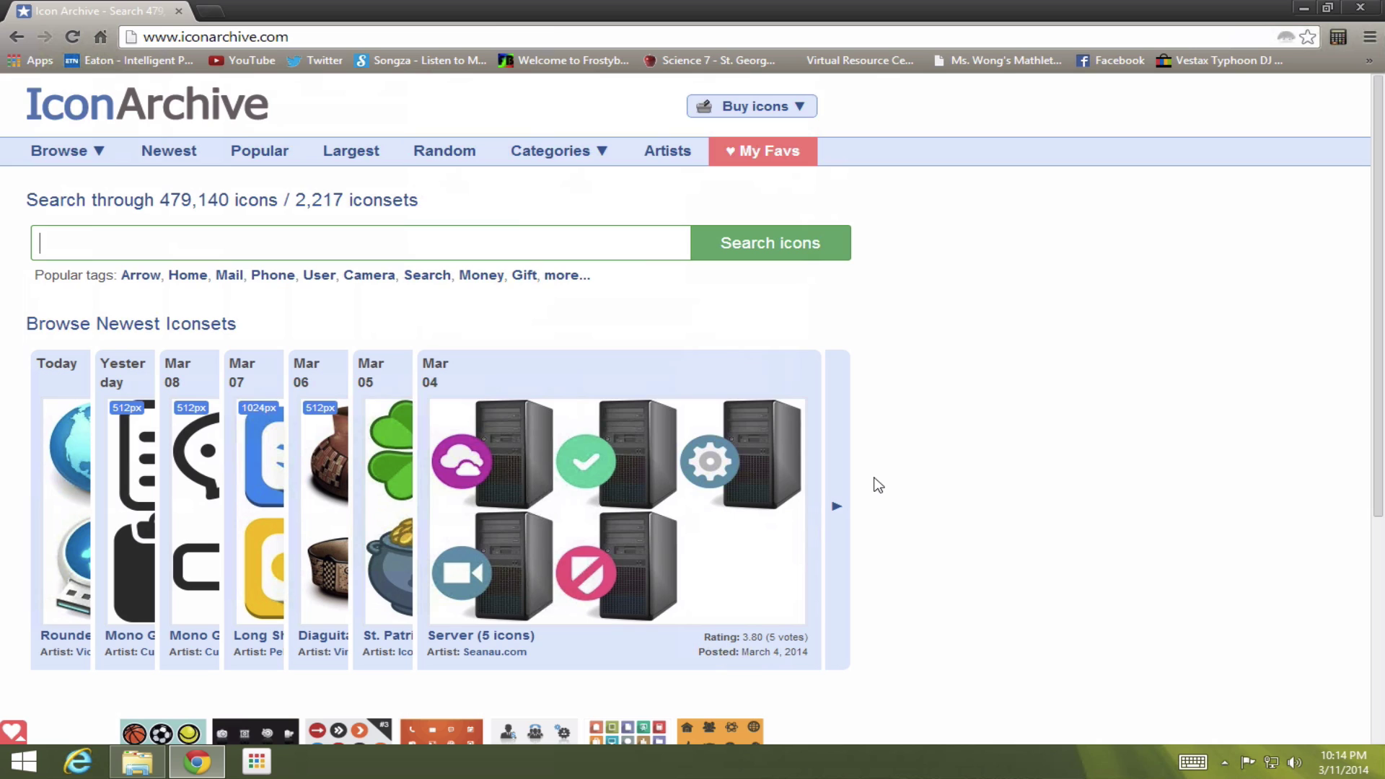
pyautogui.click(291, 237)
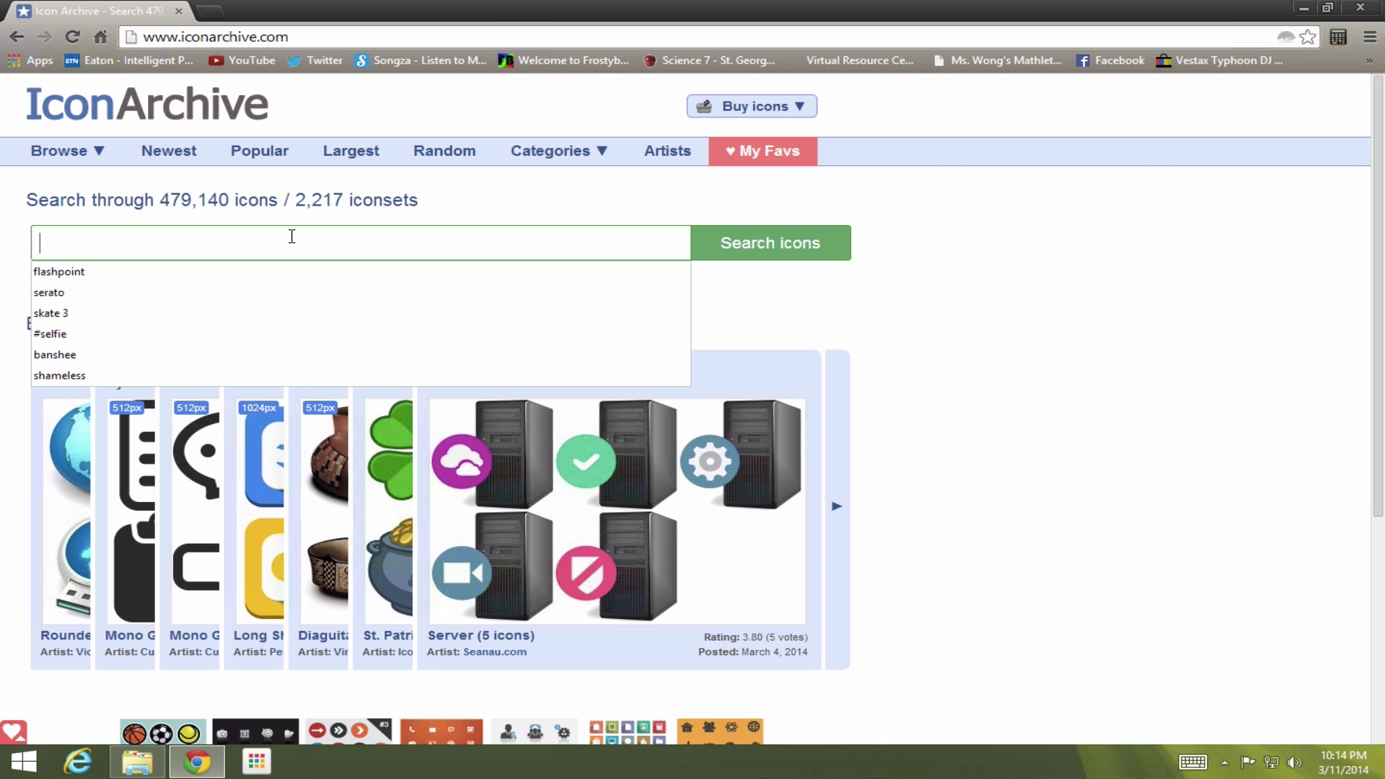
pyautogui.write('fol')
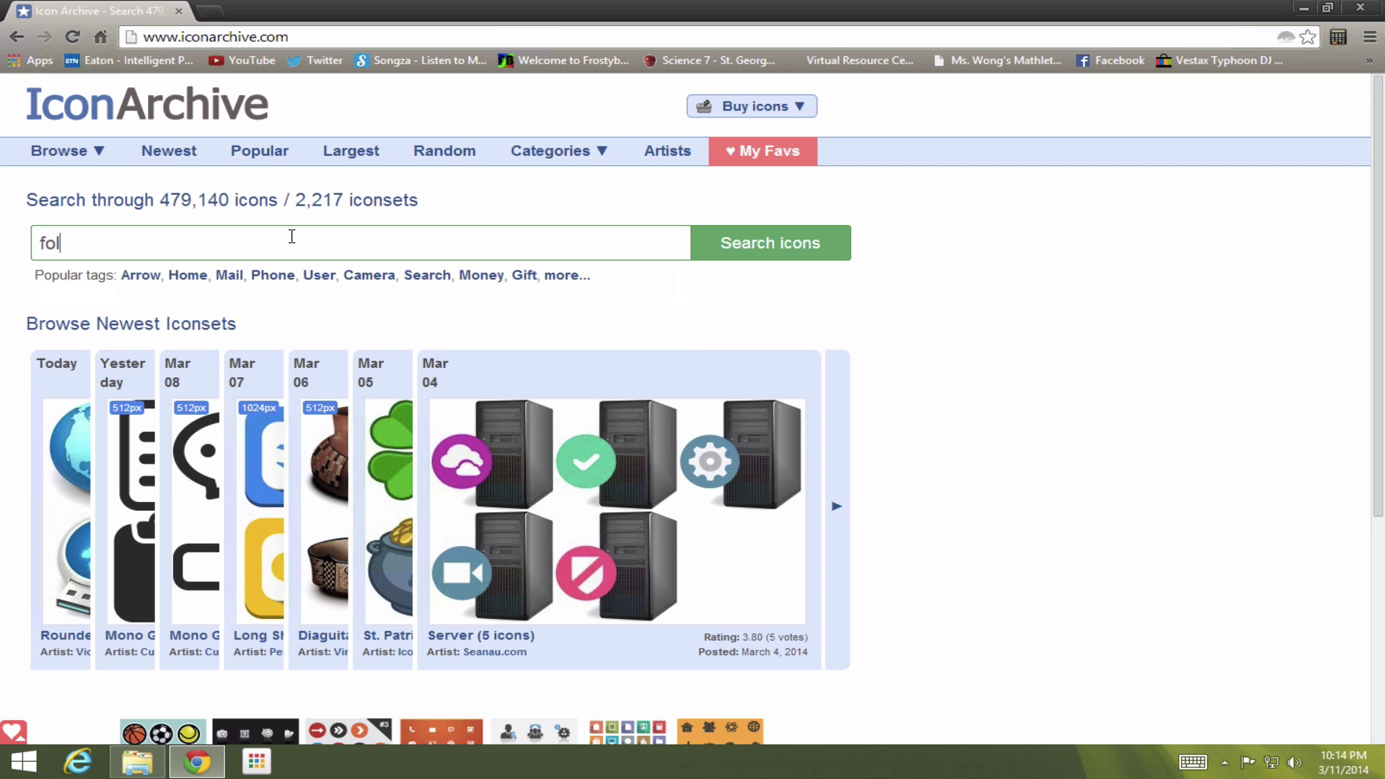
pyautogui.write('der')
pyautogui.press('Return')
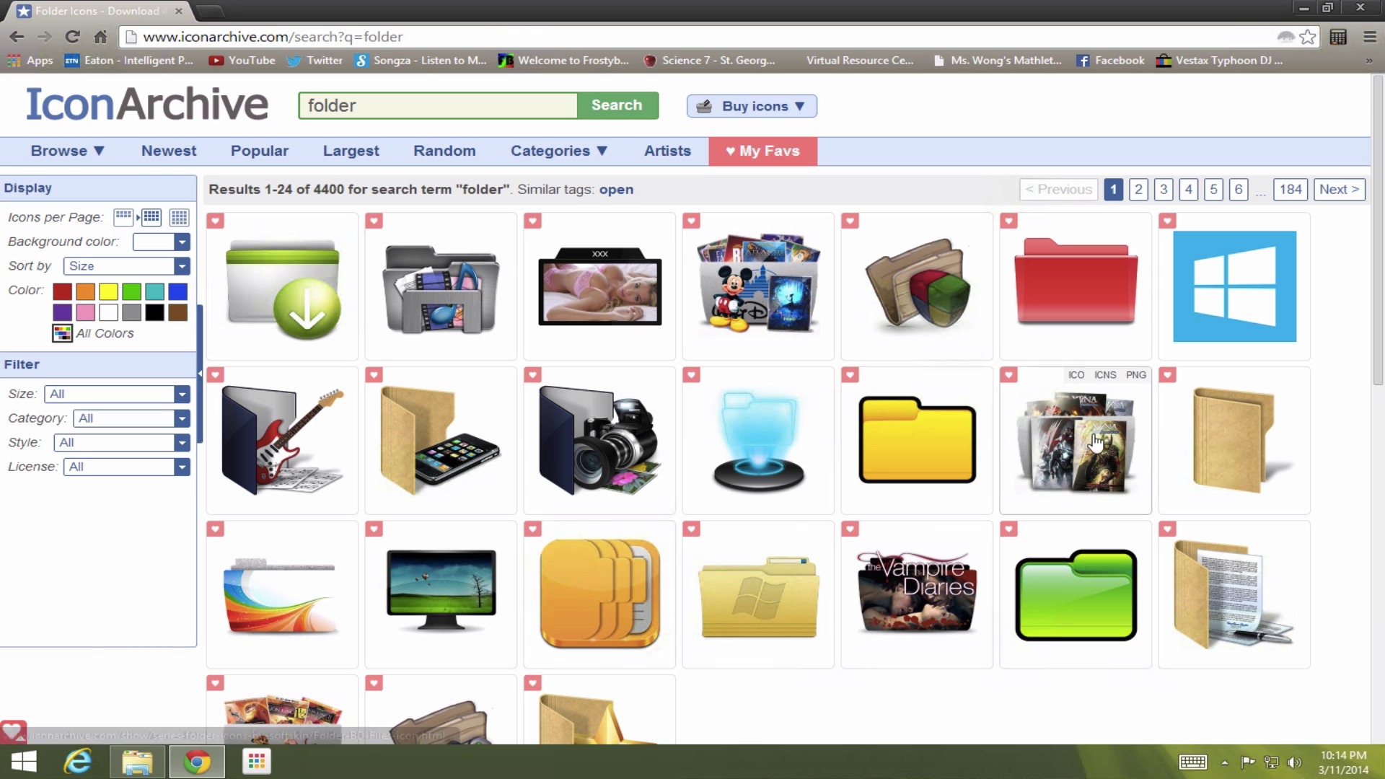
# Step: Download the red Places folder icon as an ICO file
pyautogui.click(1090, 268)
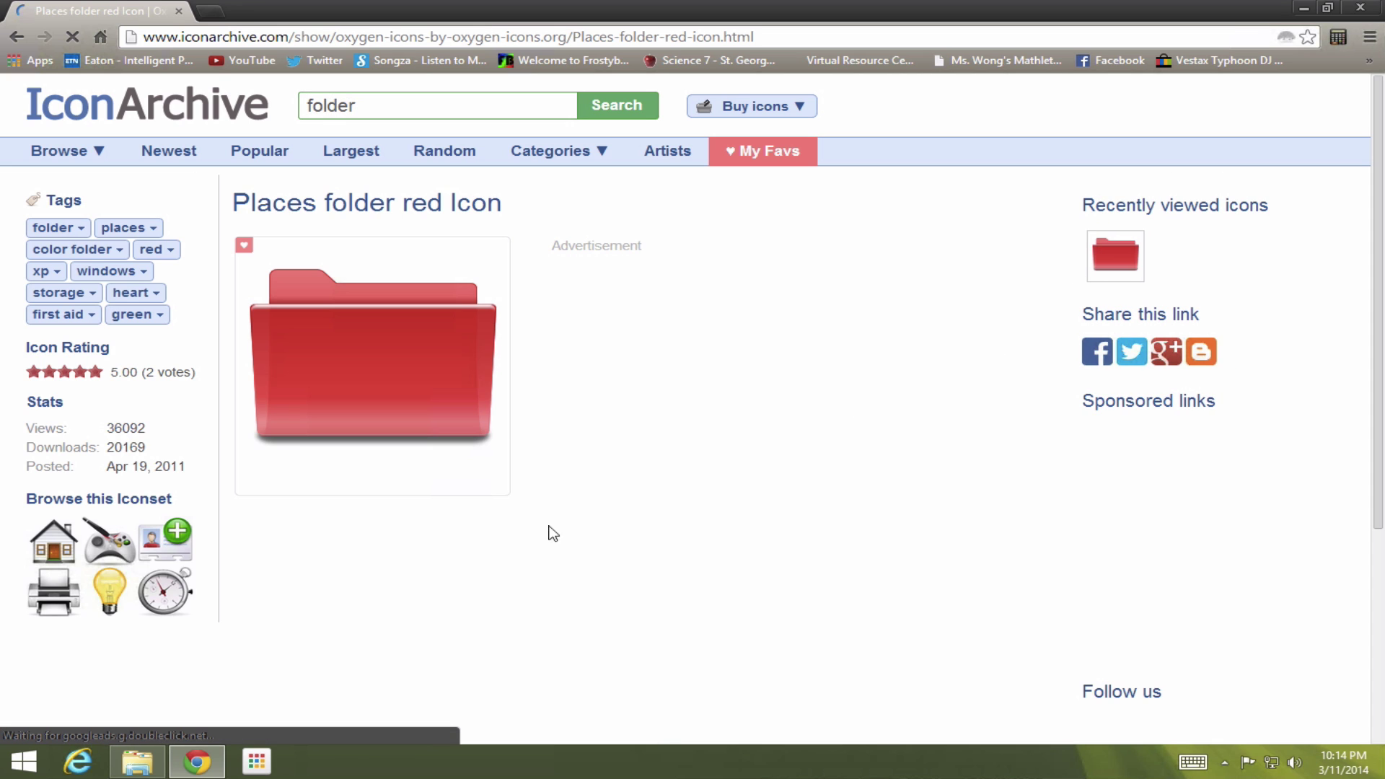
pyautogui.scroll(-10, 515, 433)
pyautogui.scroll(10, 512, 432)
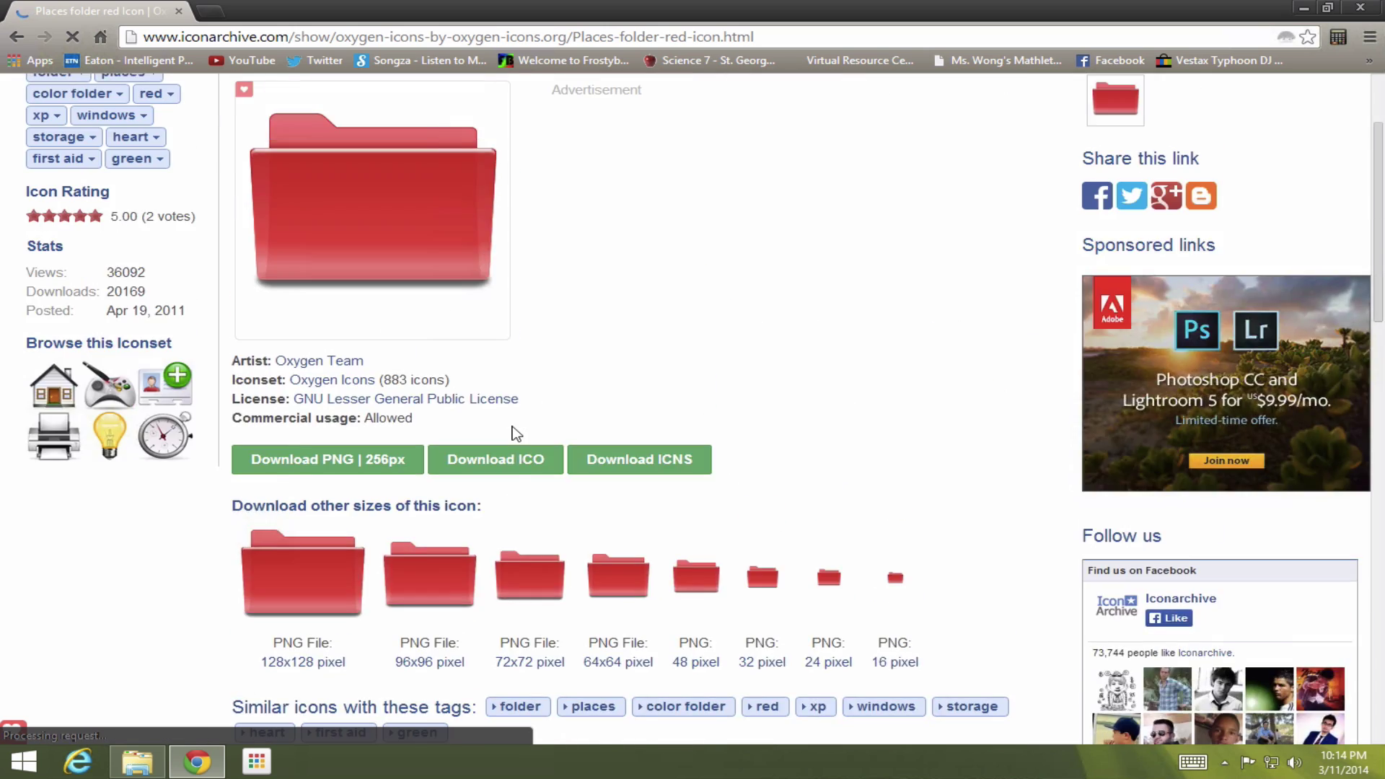
pyautogui.click(489, 620)
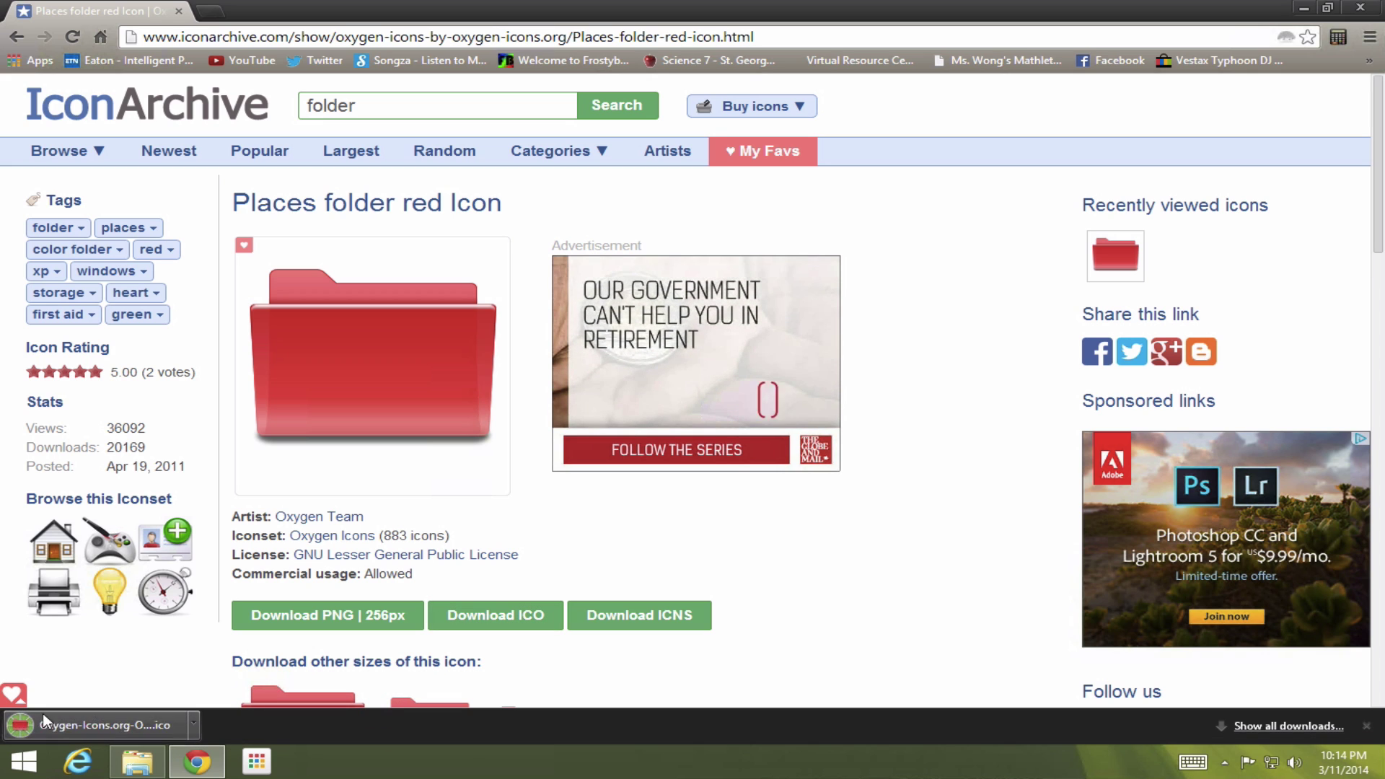
pyautogui.click(139, 765)
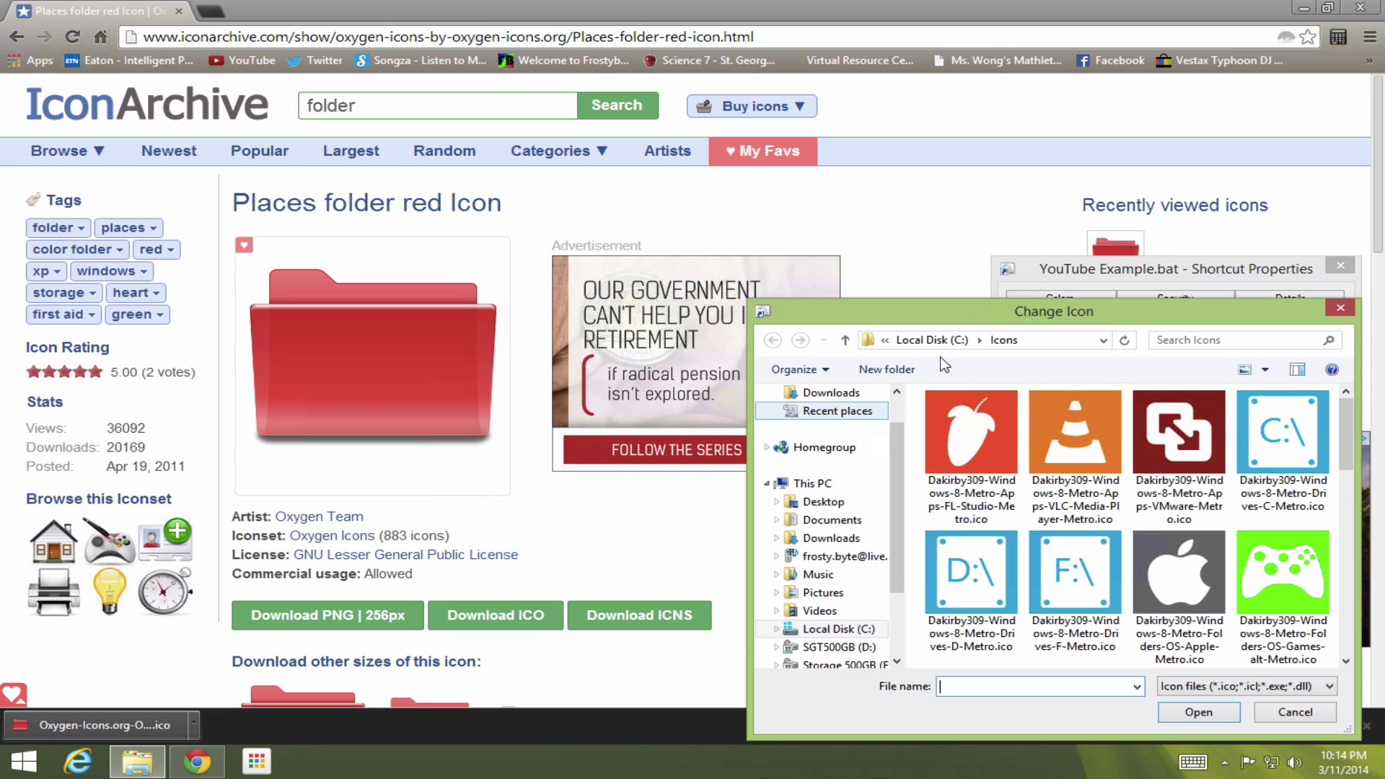
# Step: Apply the Oxygen-Icons red folder .ico from Downloads as the shortcut's icon
pyautogui.click(829, 392)
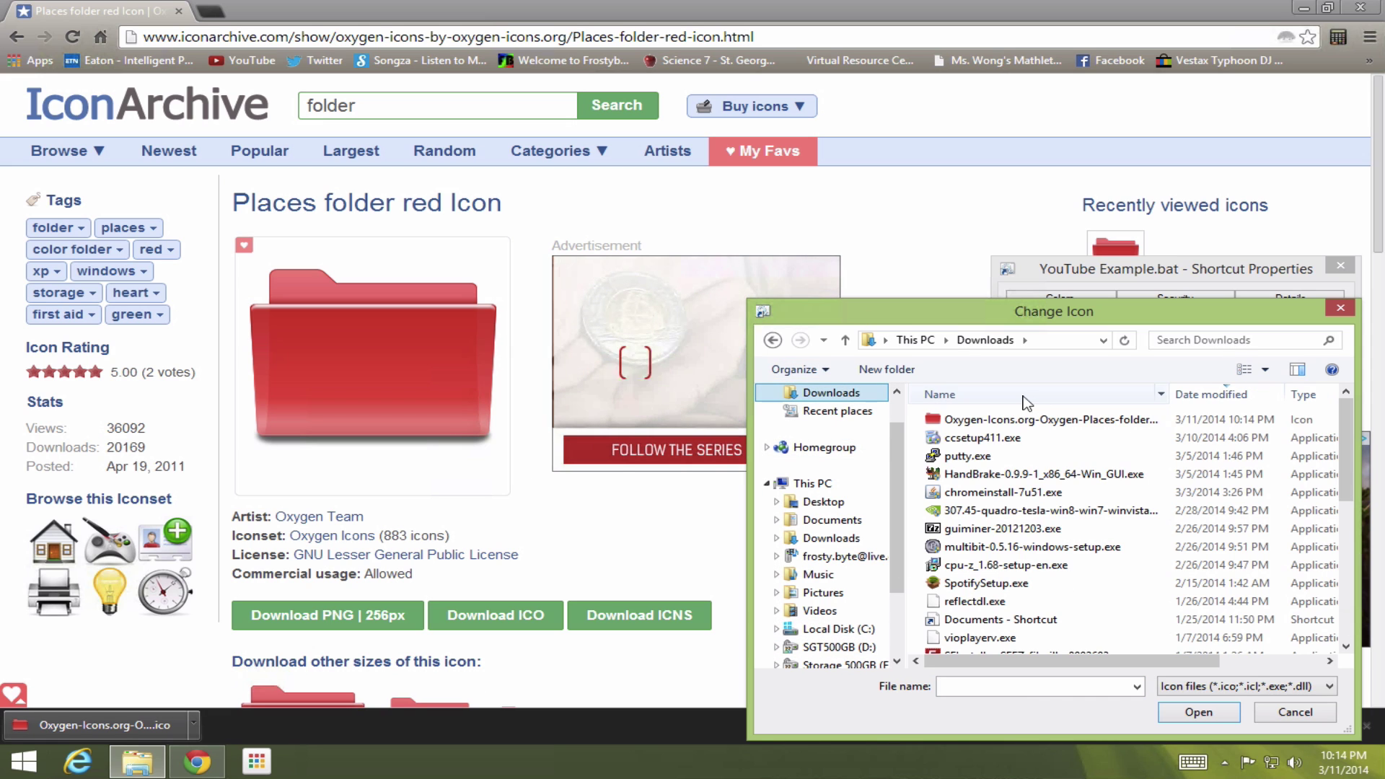
pyautogui.click(1025, 419)
pyautogui.click(1198, 712)
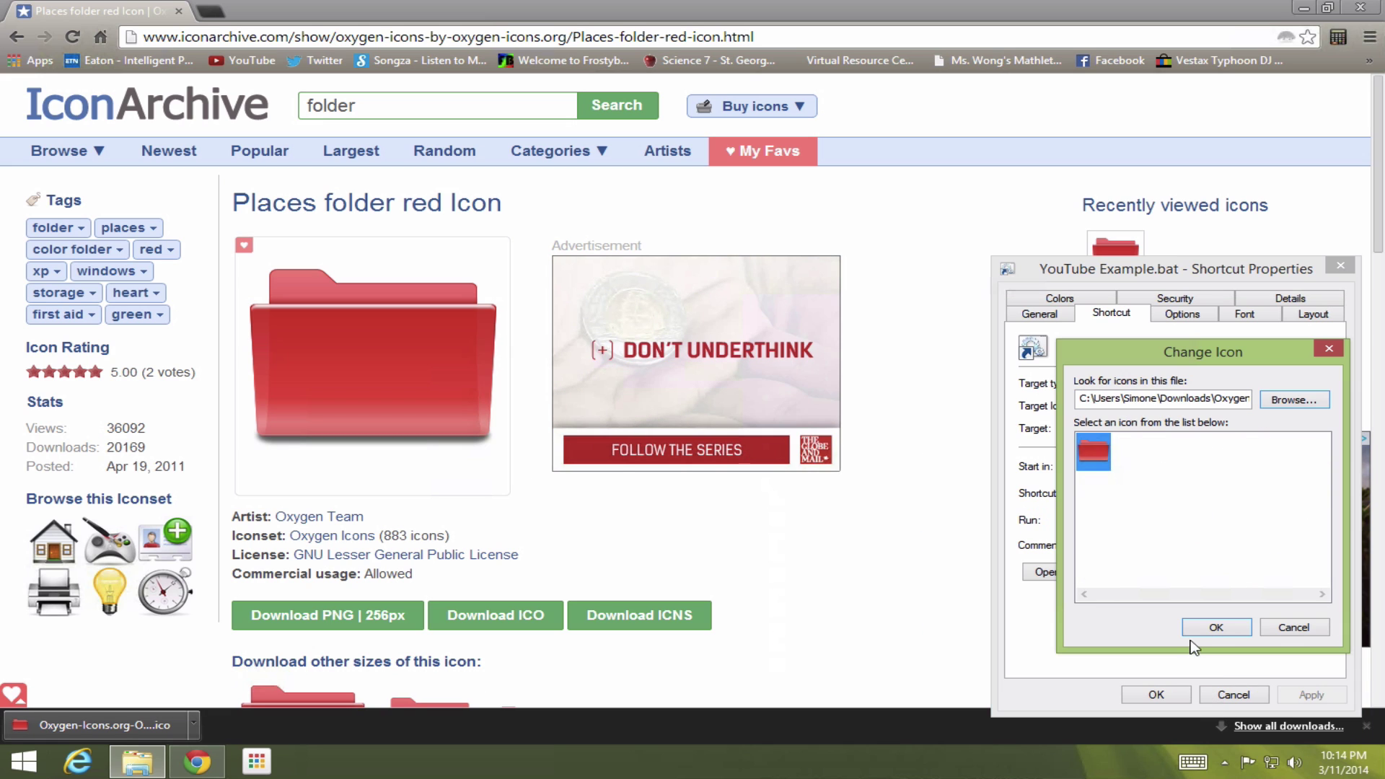
pyautogui.click(1215, 626)
pyautogui.click(1310, 695)
pyautogui.click(1156, 695)
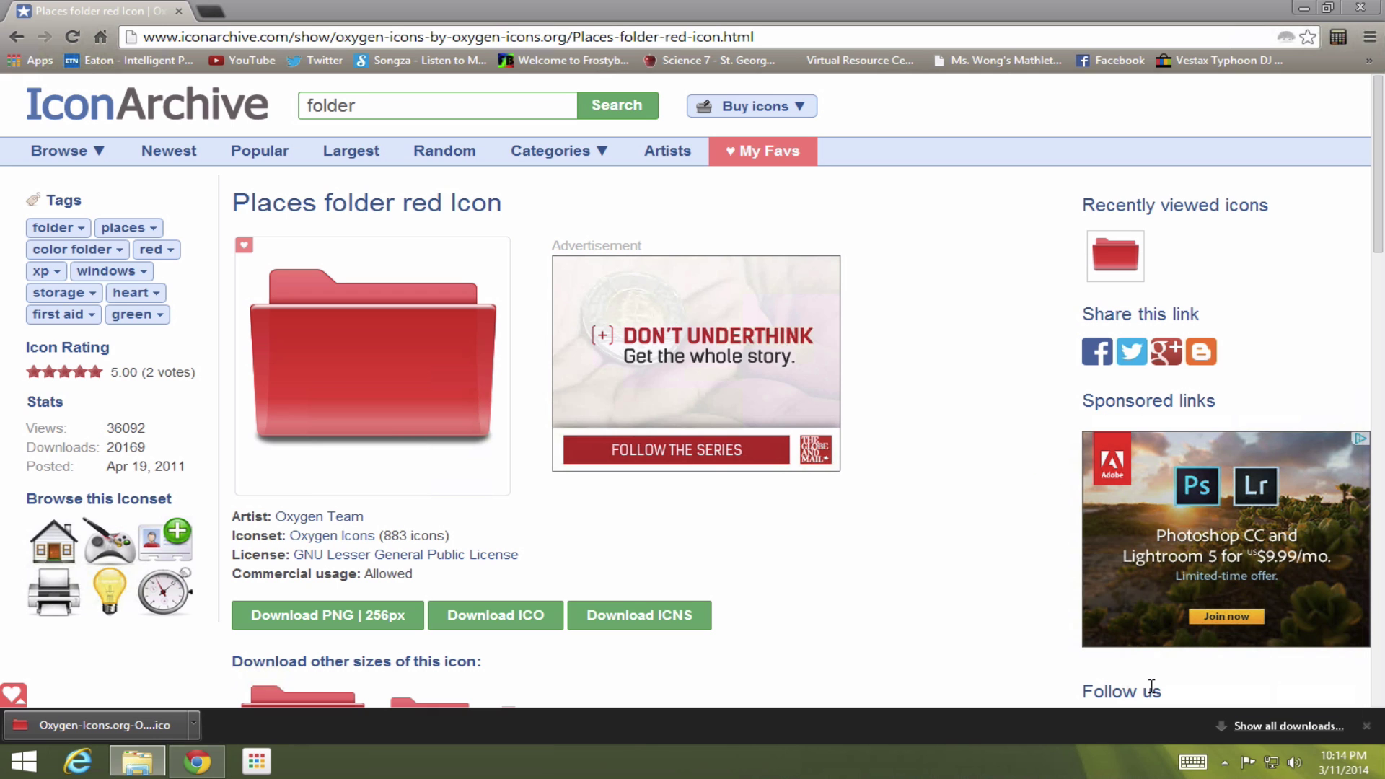
pyautogui.click(1304, 7)
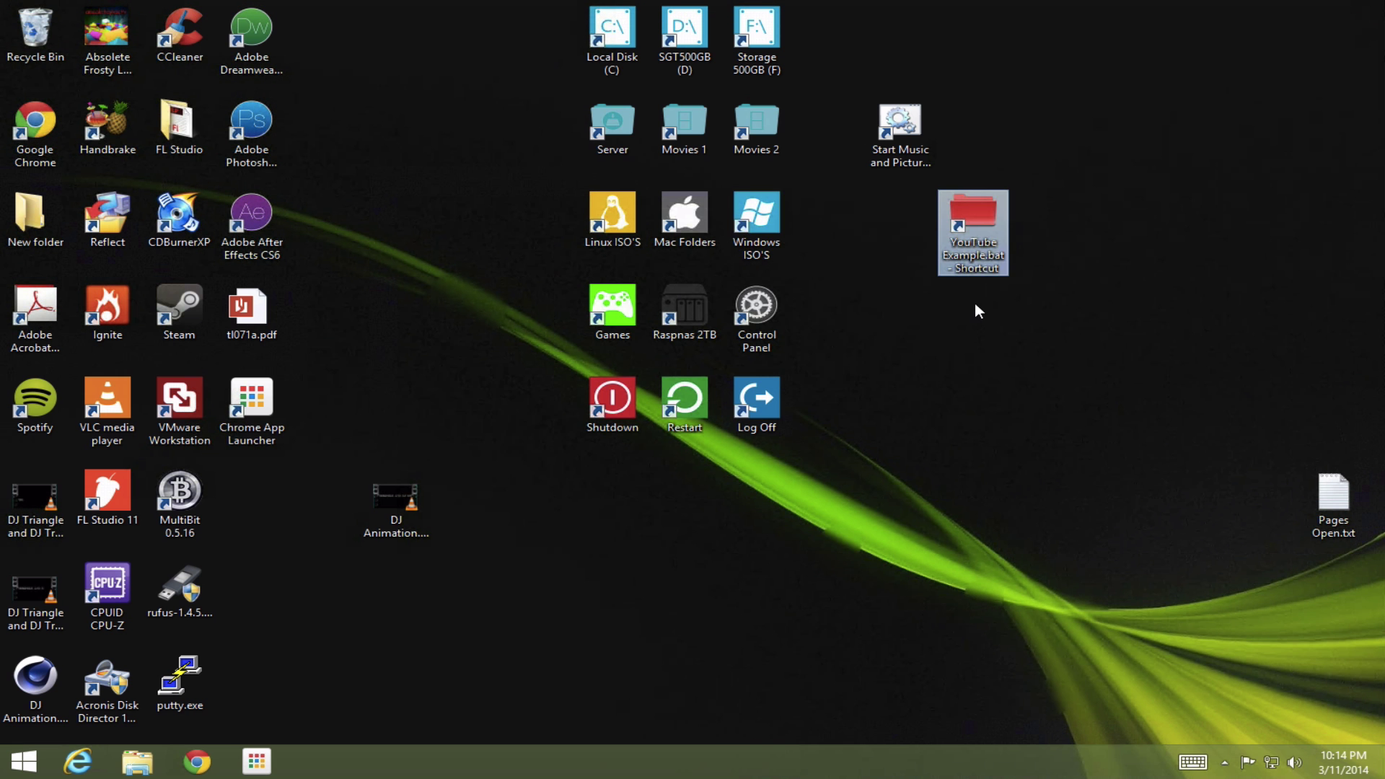
# Step: Rename the desktop shortcut to 'YouTube Example.bat' by removing ' - Shortcut'
pyautogui.rightClick(970, 256)
pyautogui.click(1067, 584)
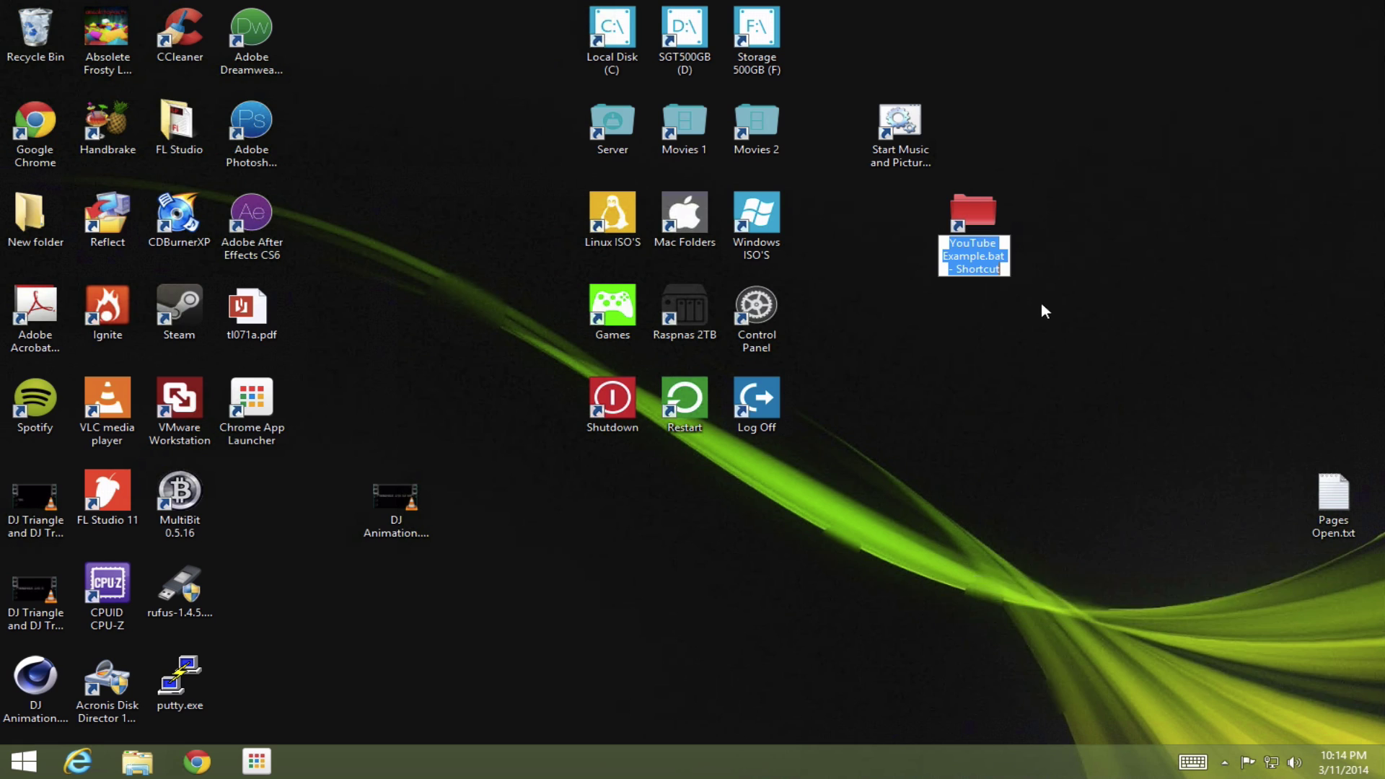
pyautogui.click(1007, 269)
pyautogui.press('BackSpace')
pyautogui.press('BackSpace')
pyautogui.press('BackSpace')
pyautogui.press('BackSpace')
pyautogui.press('BackSpace')
pyautogui.press('BackSpace')
pyautogui.press('BackSpace')
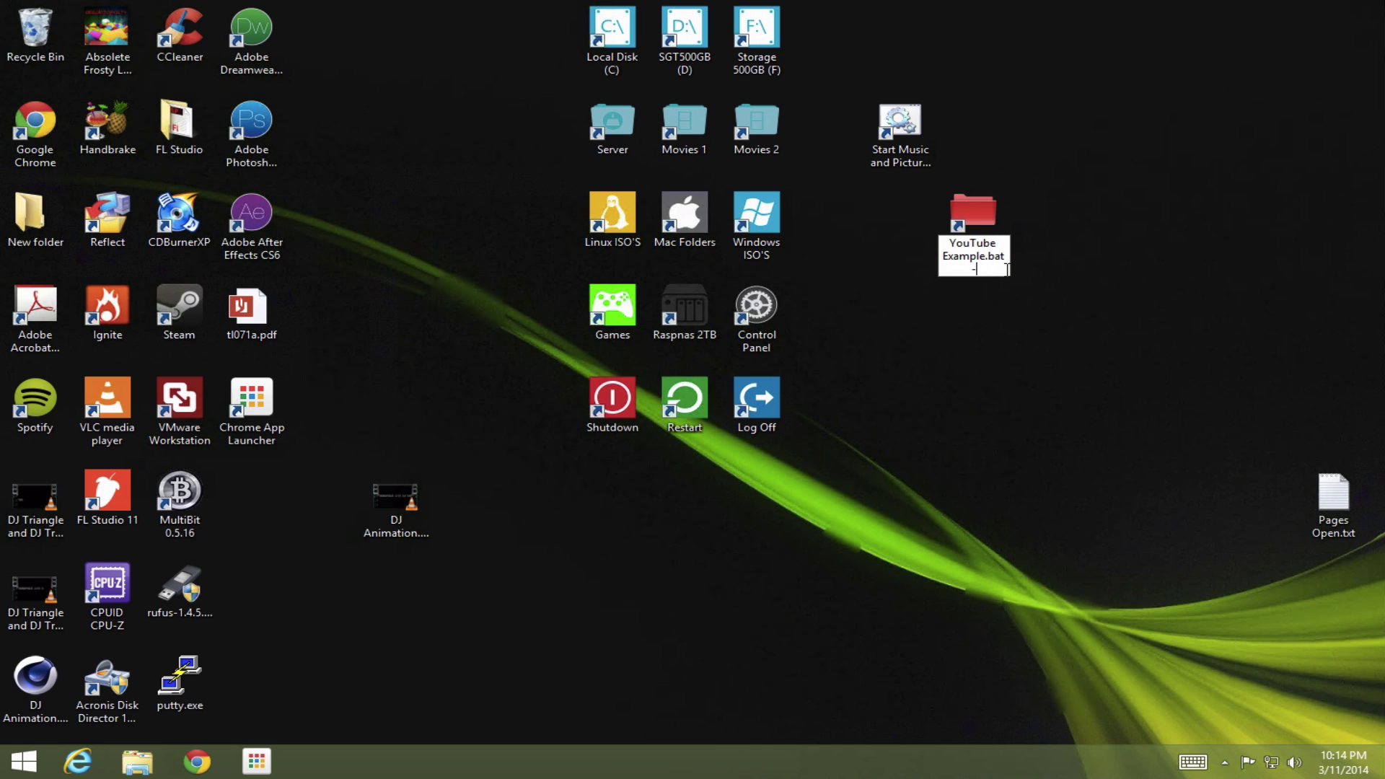
pyautogui.press('BackSpace')
pyautogui.press('BackSpace')
pyautogui.press('Return')
pyautogui.click(1017, 298)
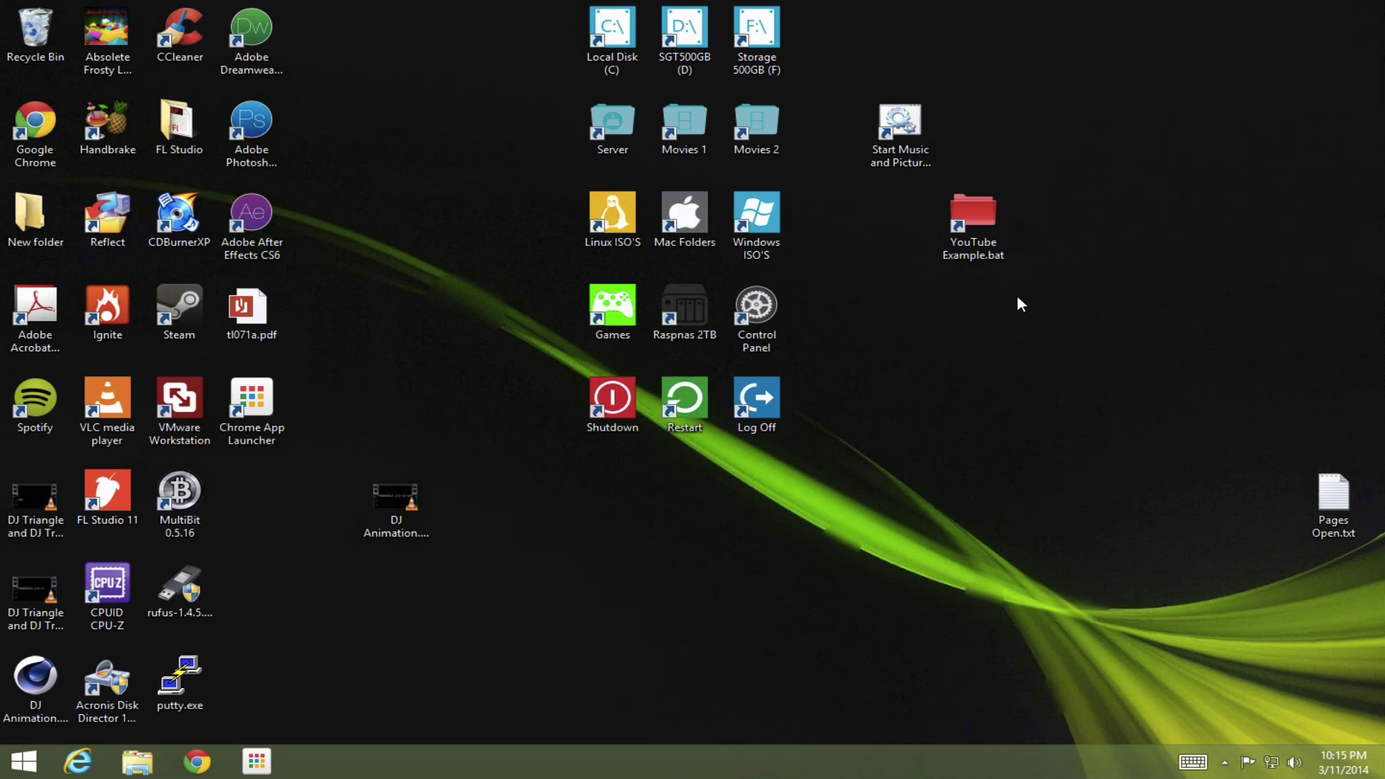
# Step: Run the shortcut, then close the Program Files (x86), boot and Icons folder windows it opened
pyautogui.click(999, 245)
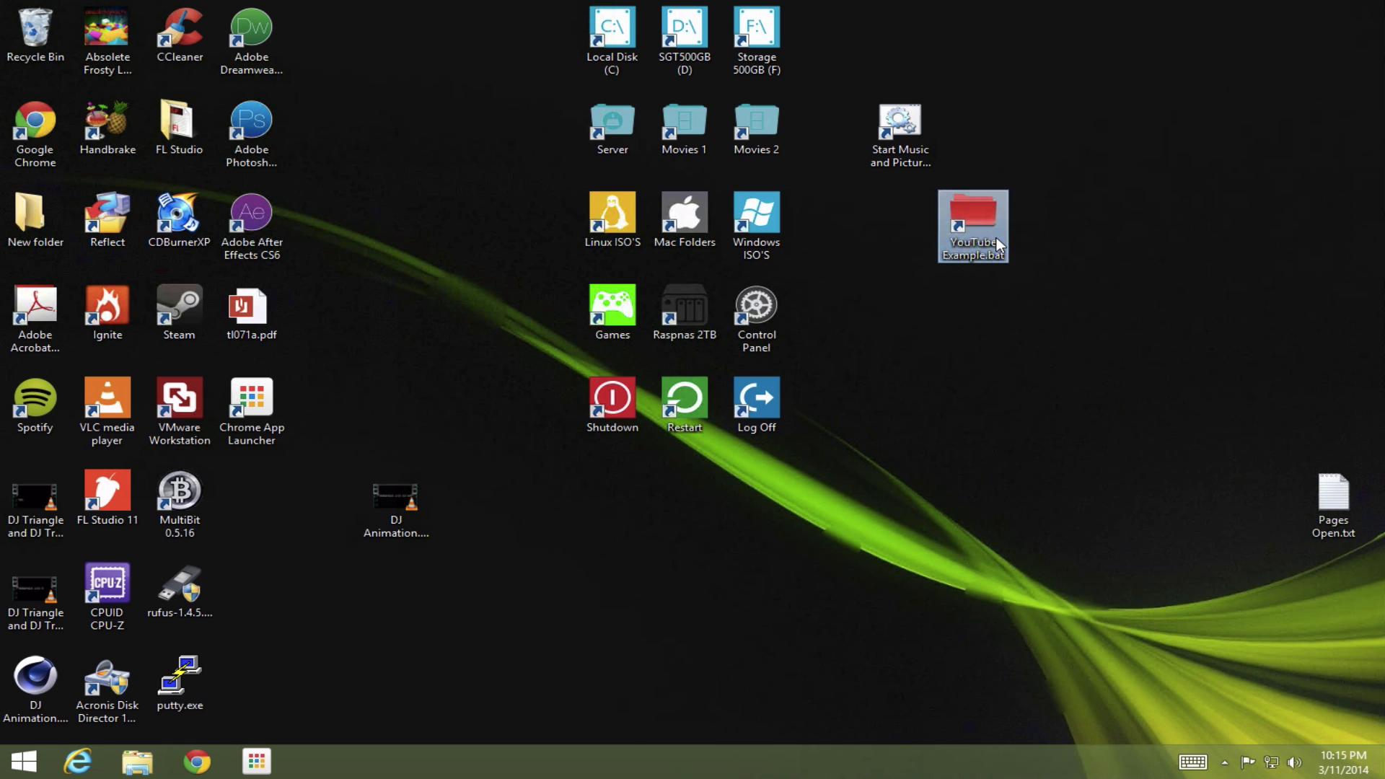
pyautogui.doubleClick(999, 245)
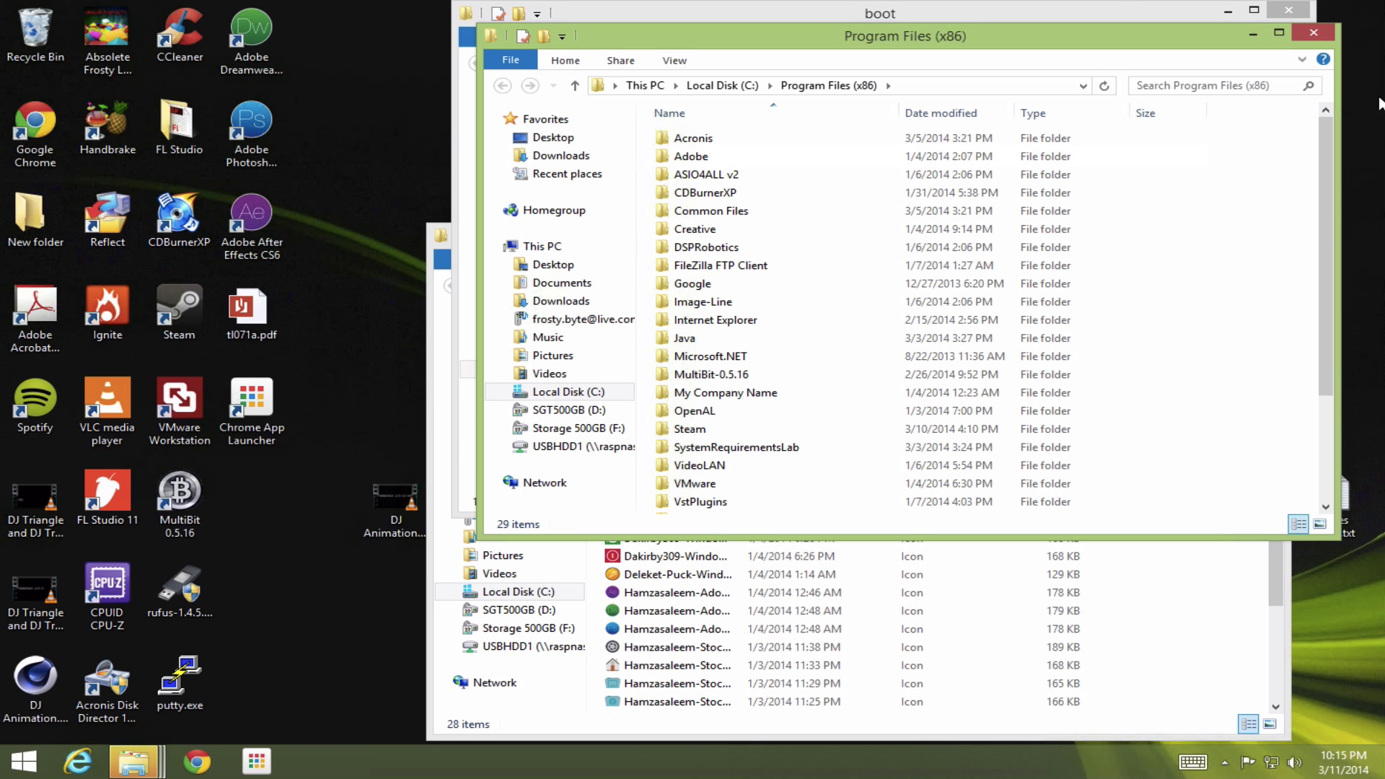
pyautogui.click(1314, 32)
pyautogui.click(1289, 10)
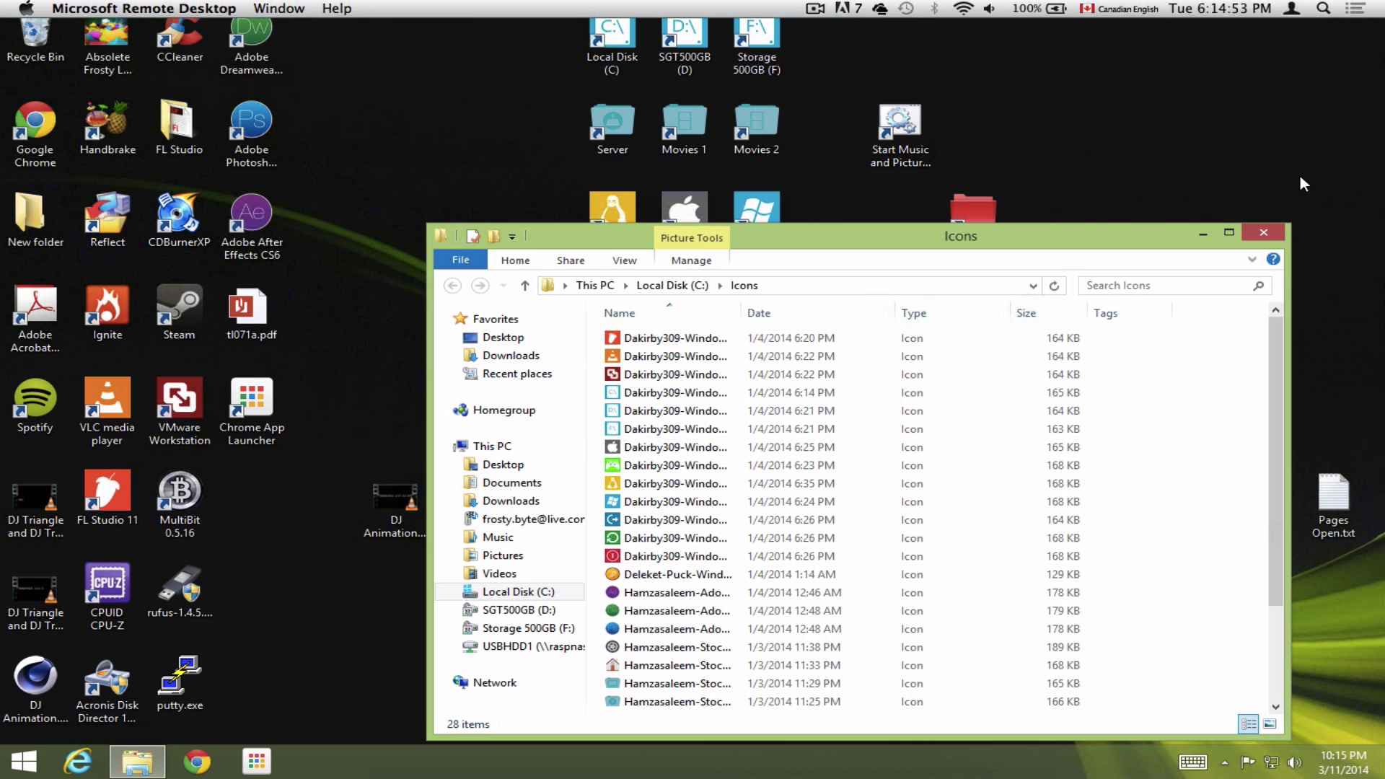
pyautogui.click(1263, 232)
pyautogui.click(1253, 303)
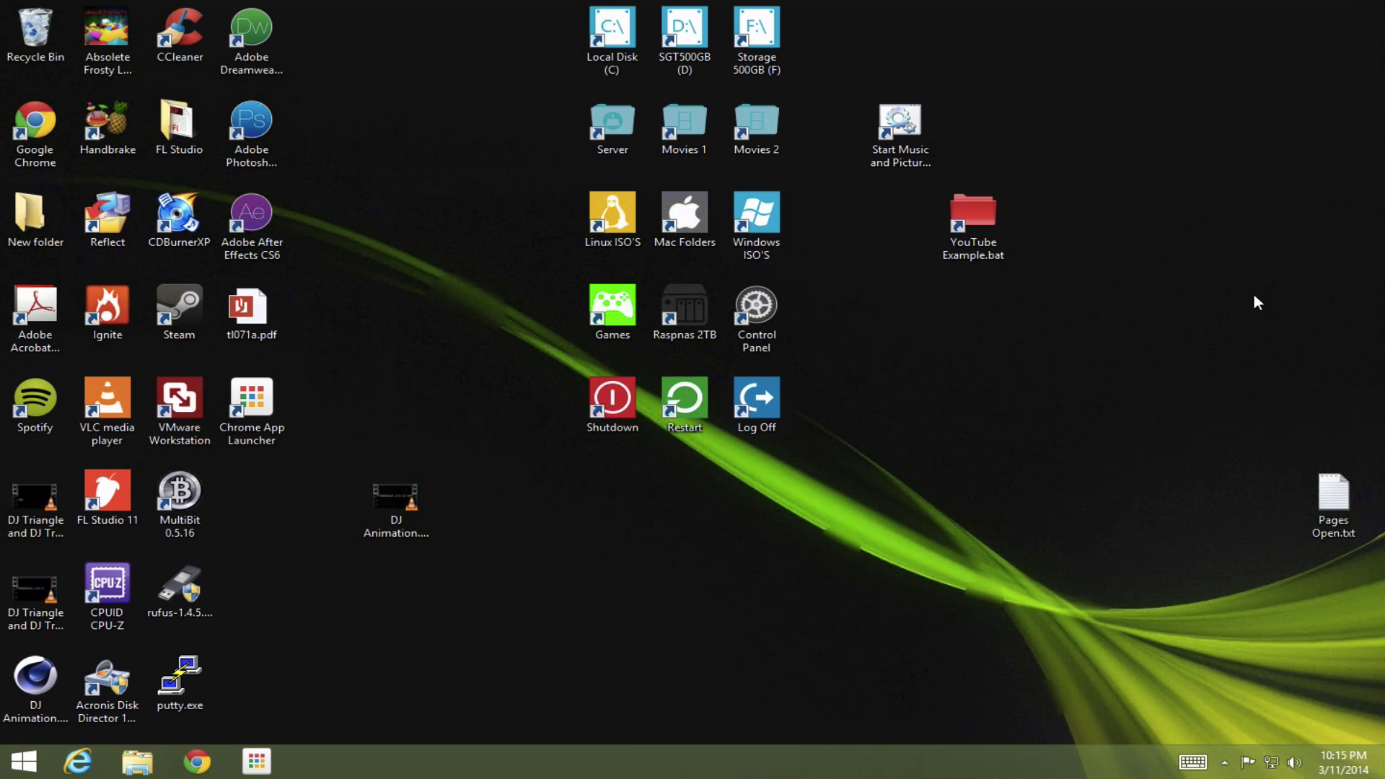
pyautogui.click(152, 766)
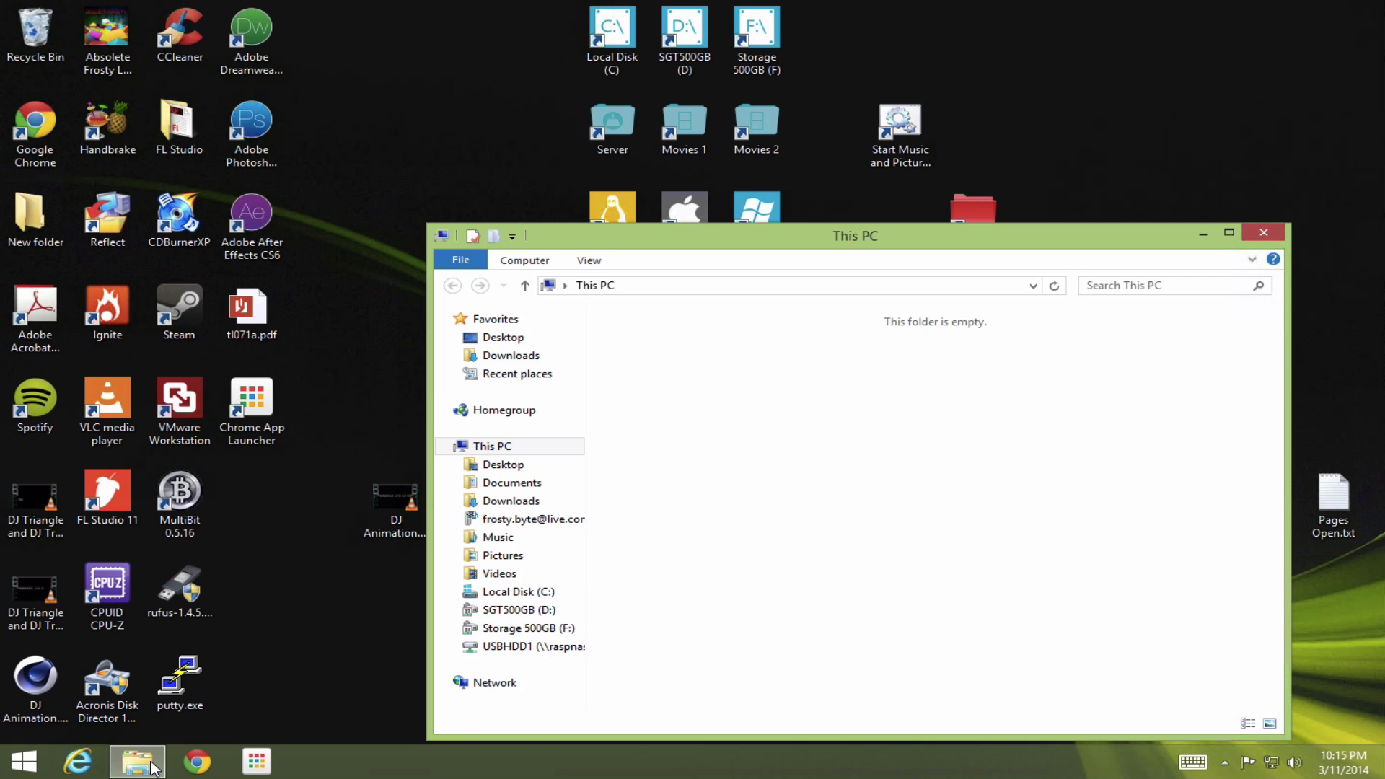
pyautogui.click(1263, 233)
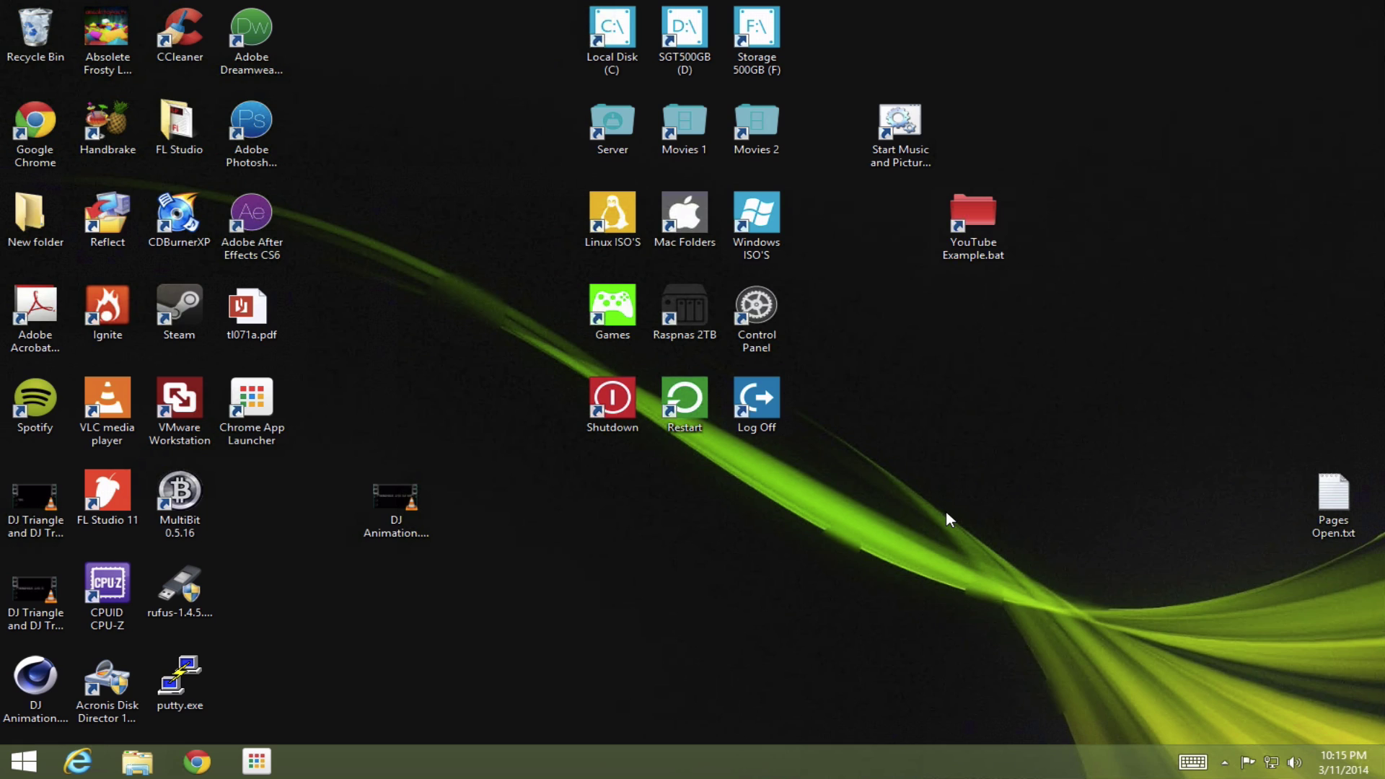
pyautogui.moveTo(990, 4)
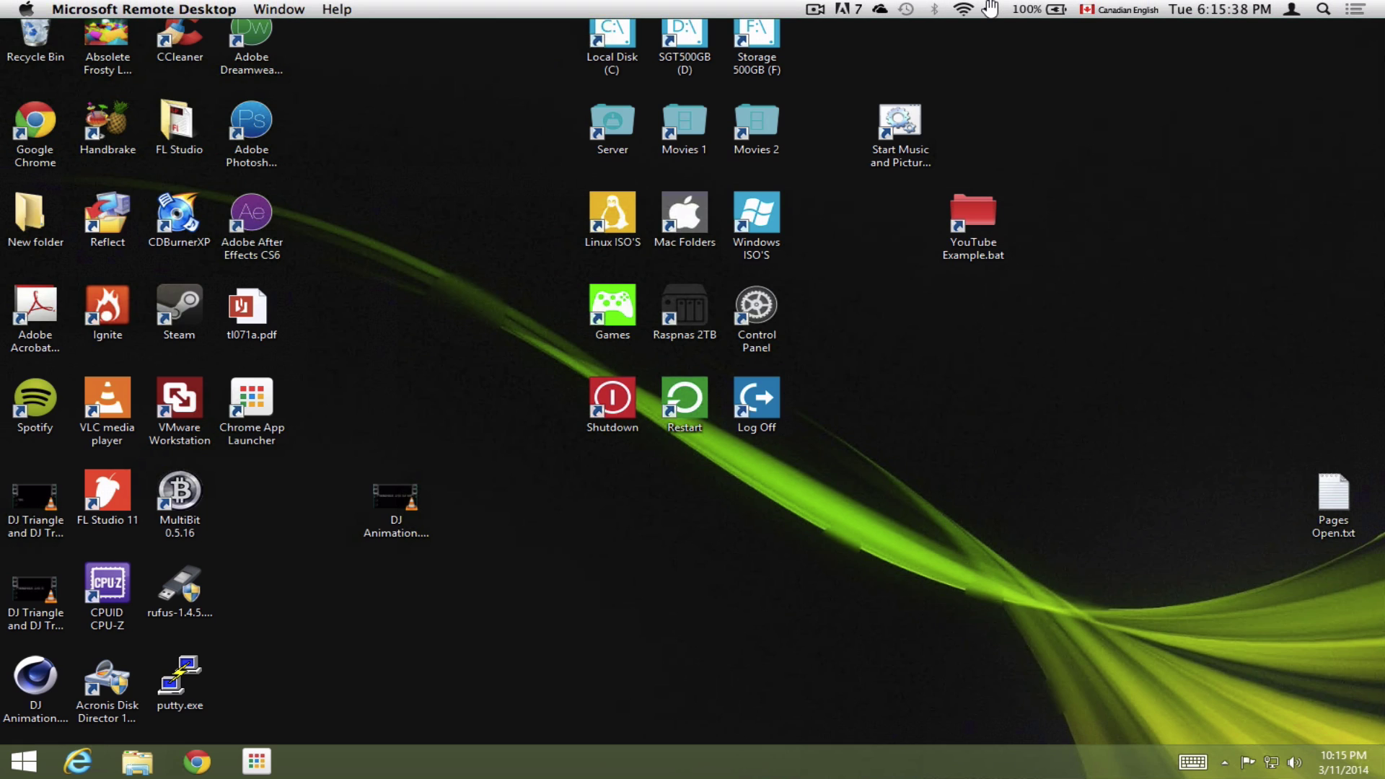
pyautogui.click(817, 9)
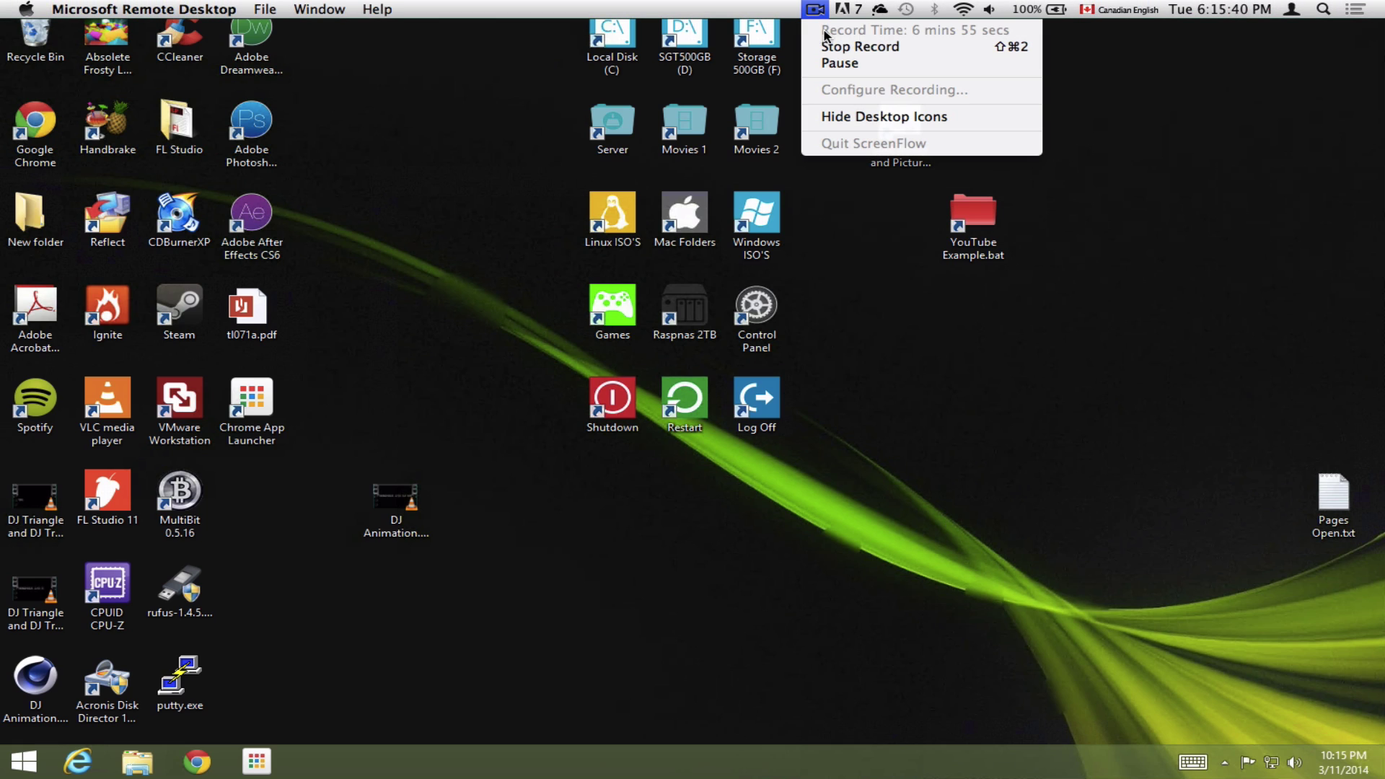